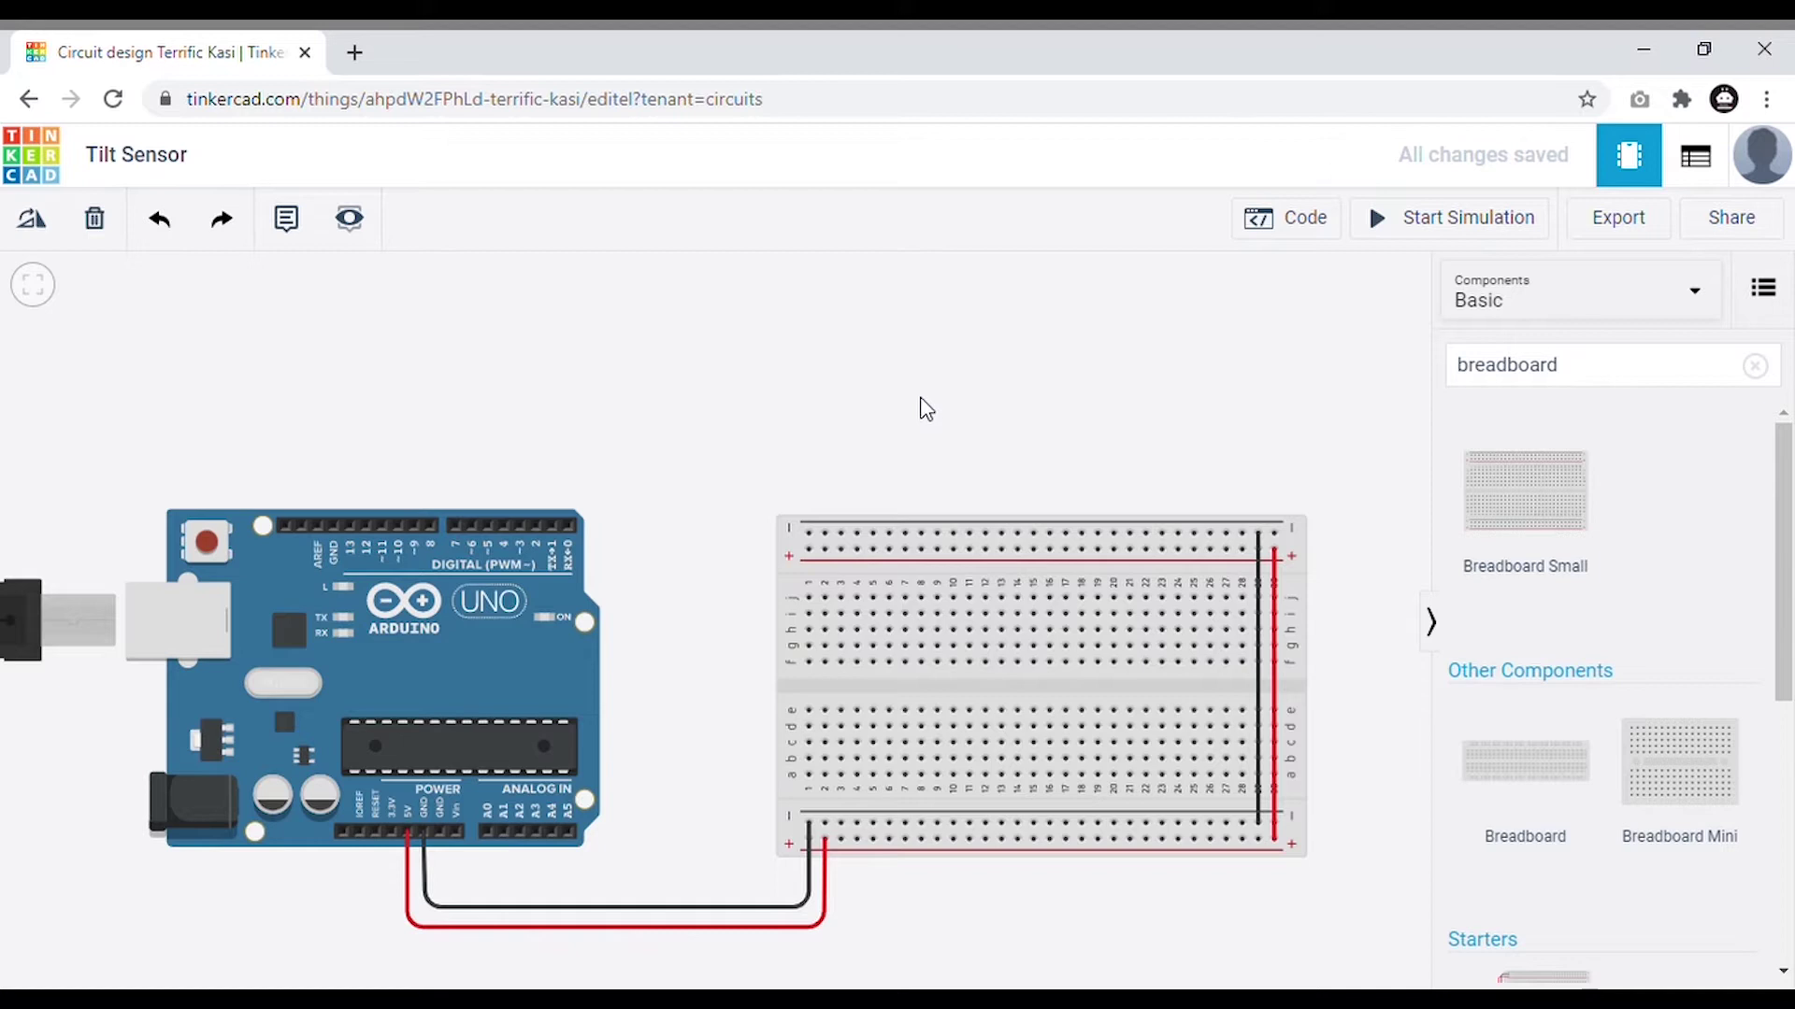
Search components for 'tilt' and place a Tilt Sensor on the canvas above the breadboard.
double_click(1570, 373)
text(tilt)
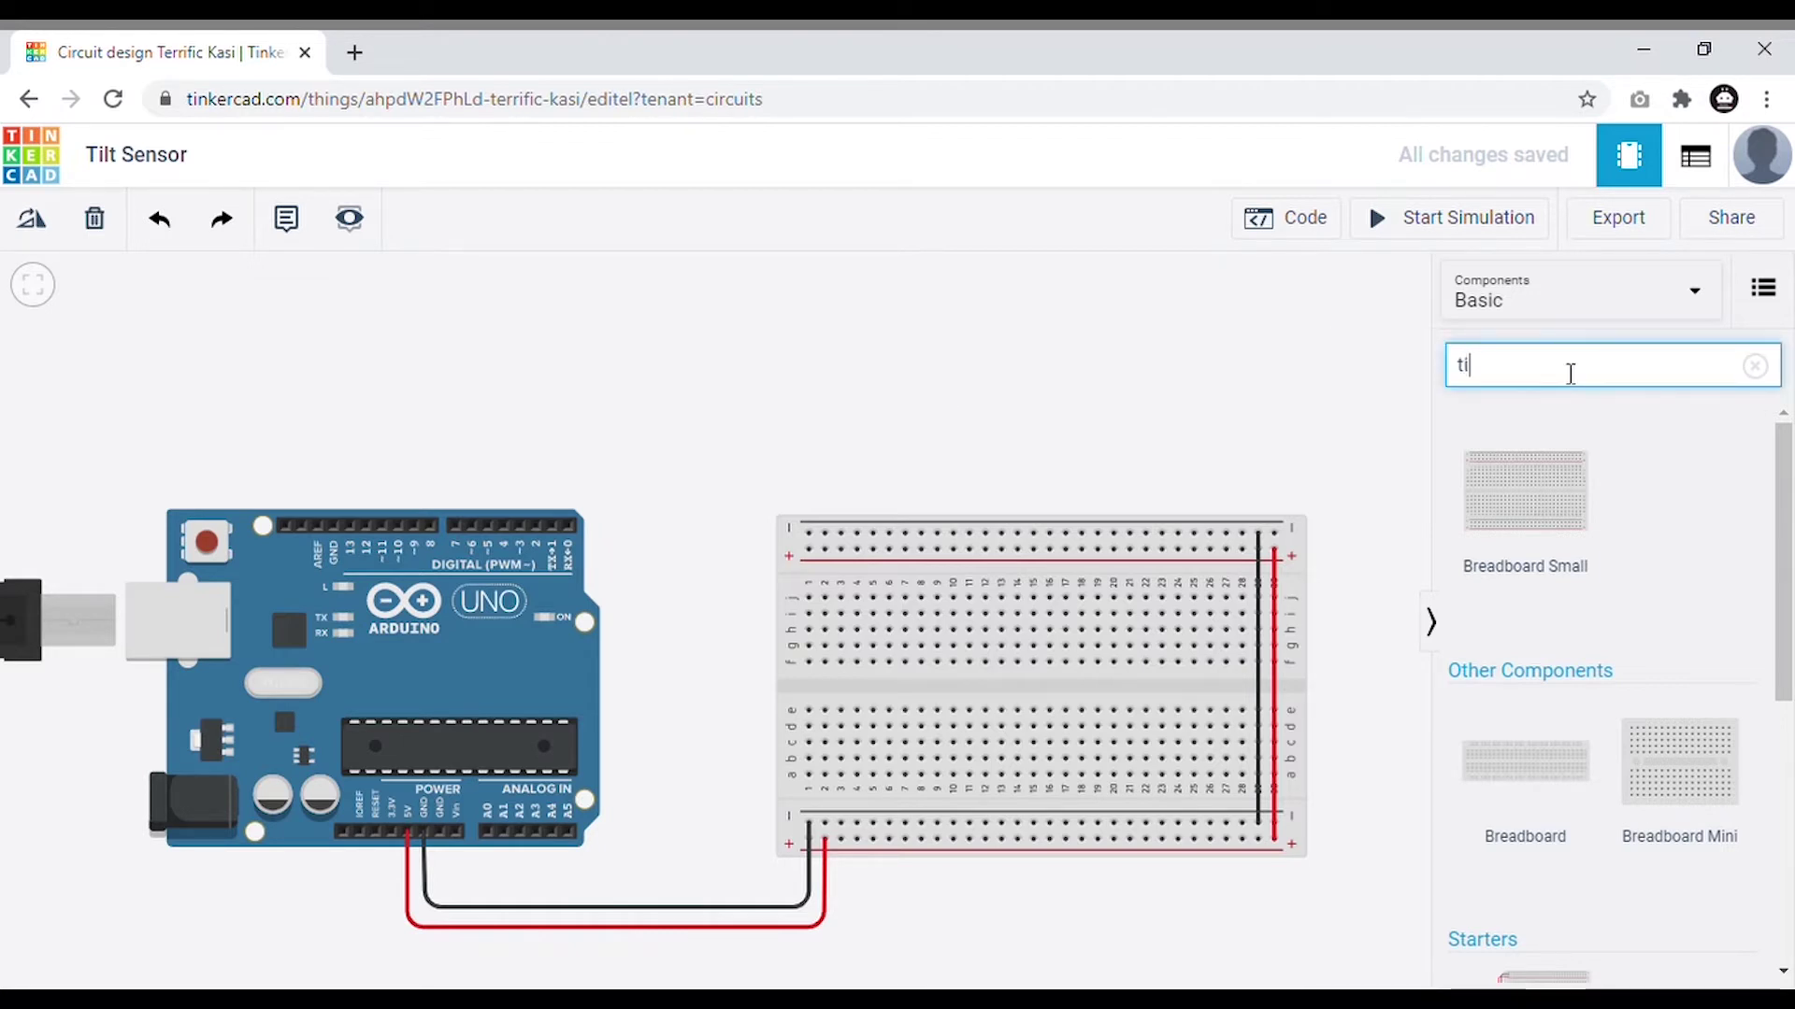
click(1543, 420)
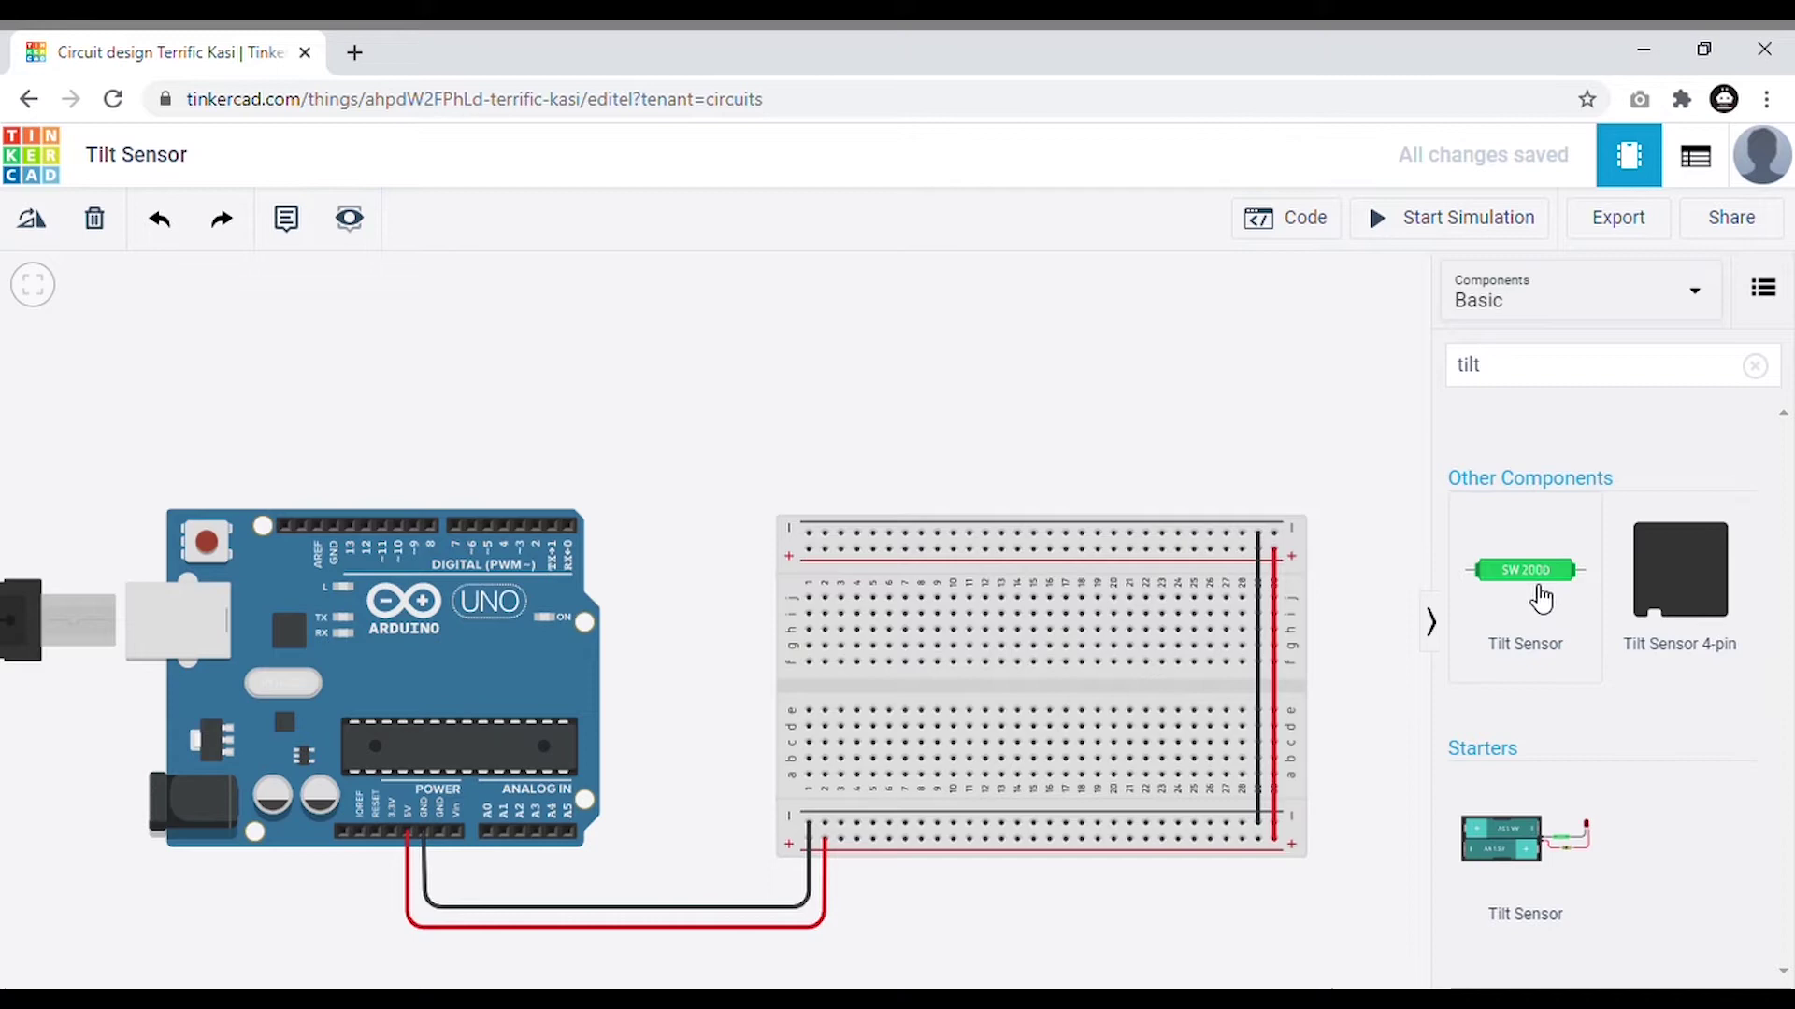
drag(1540, 599, 1000, 455)
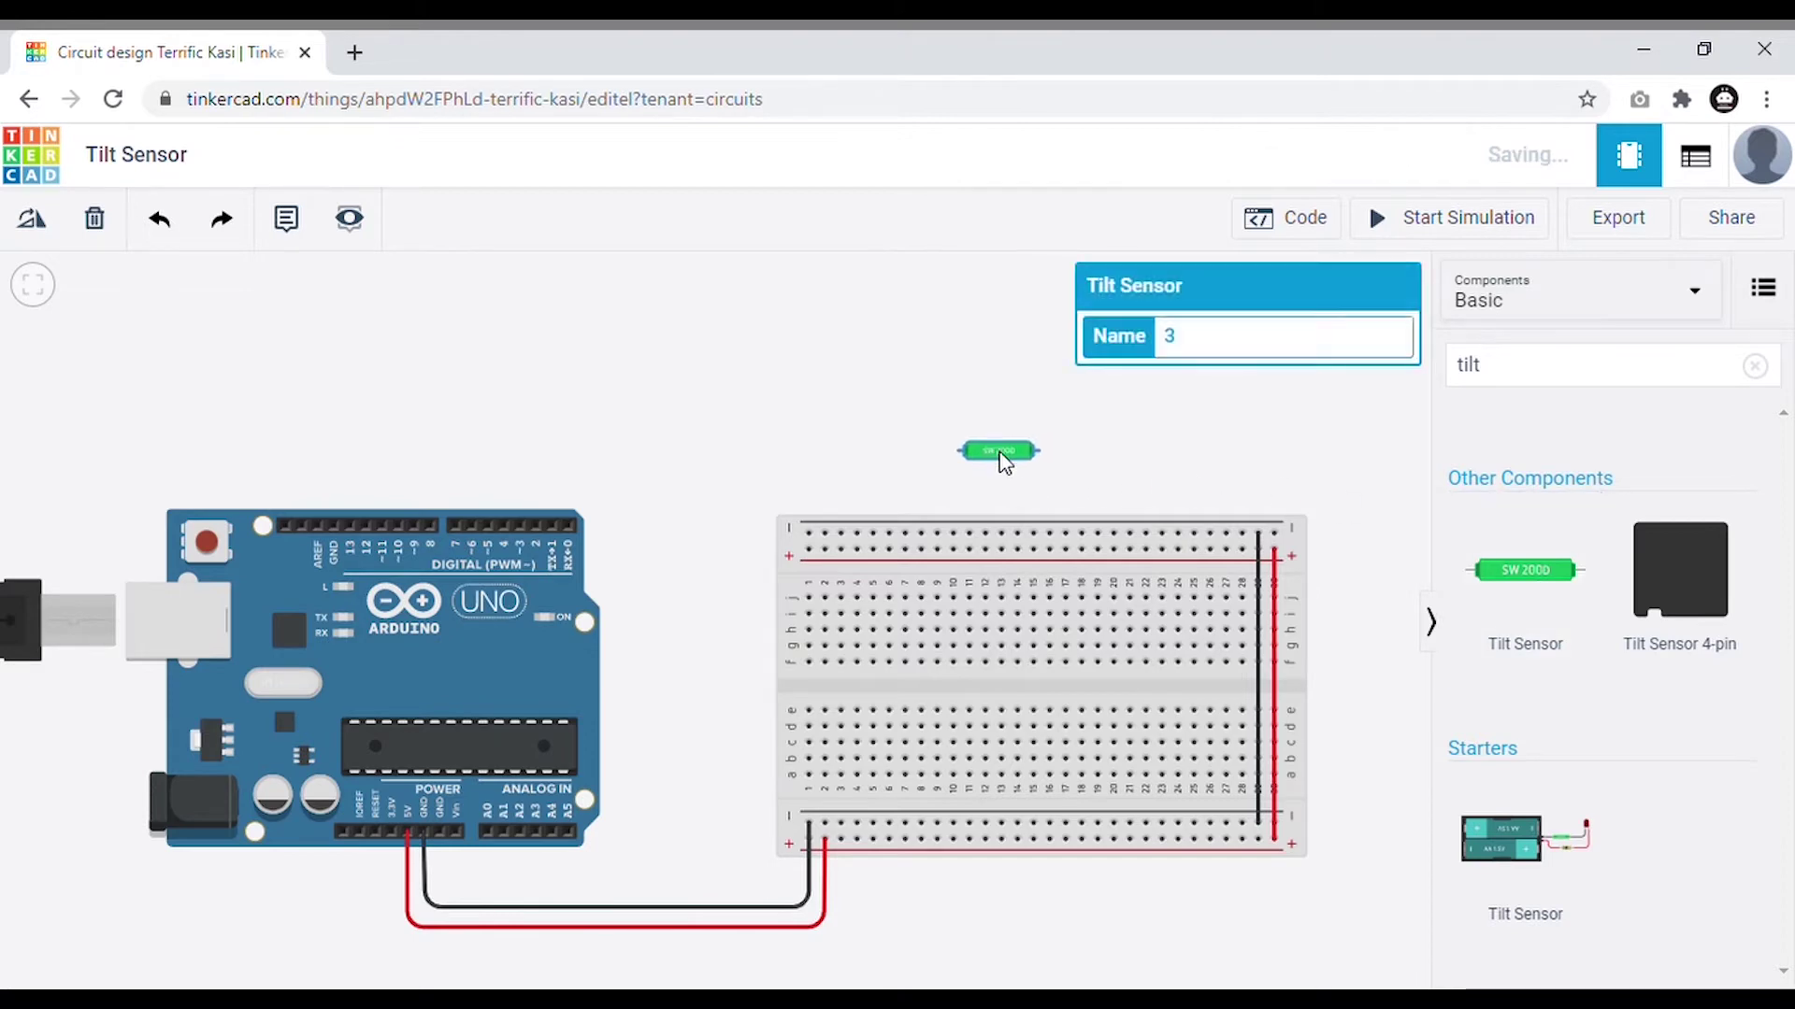
scroll(1095, 441, up, 3)
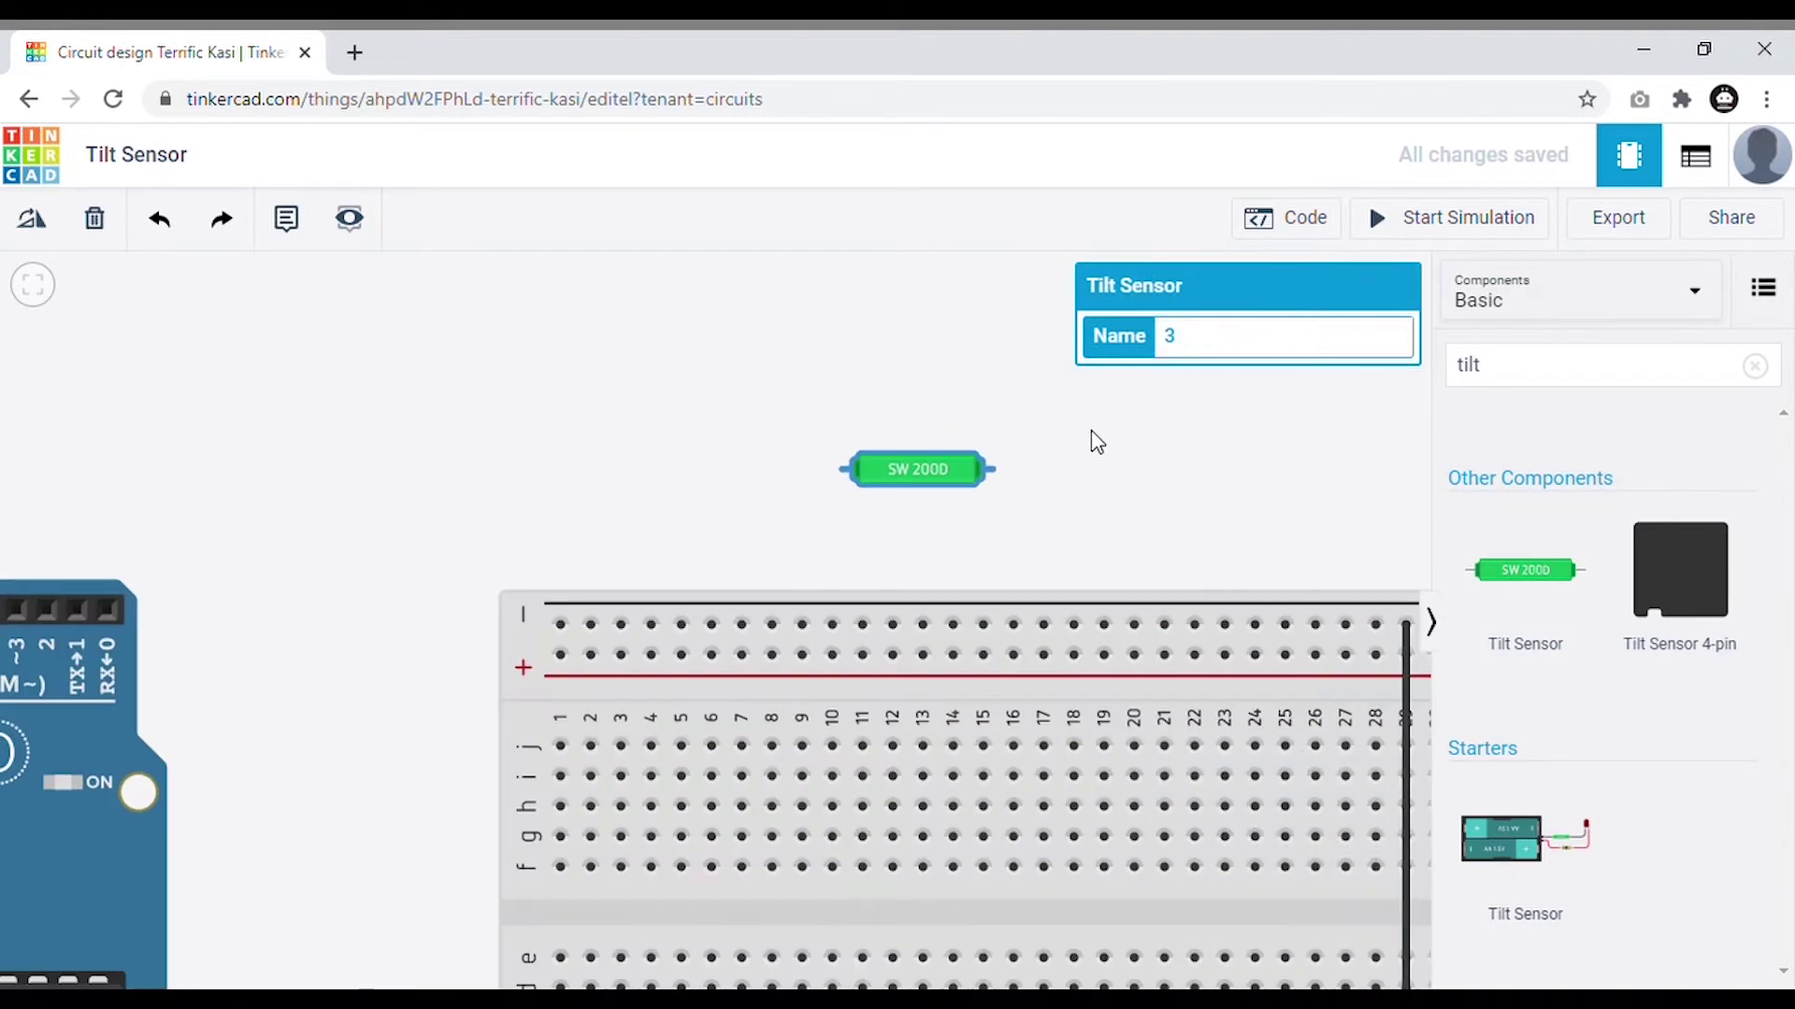
scroll(1095, 441, up, 1)
drag(798, 585, 826, 585)
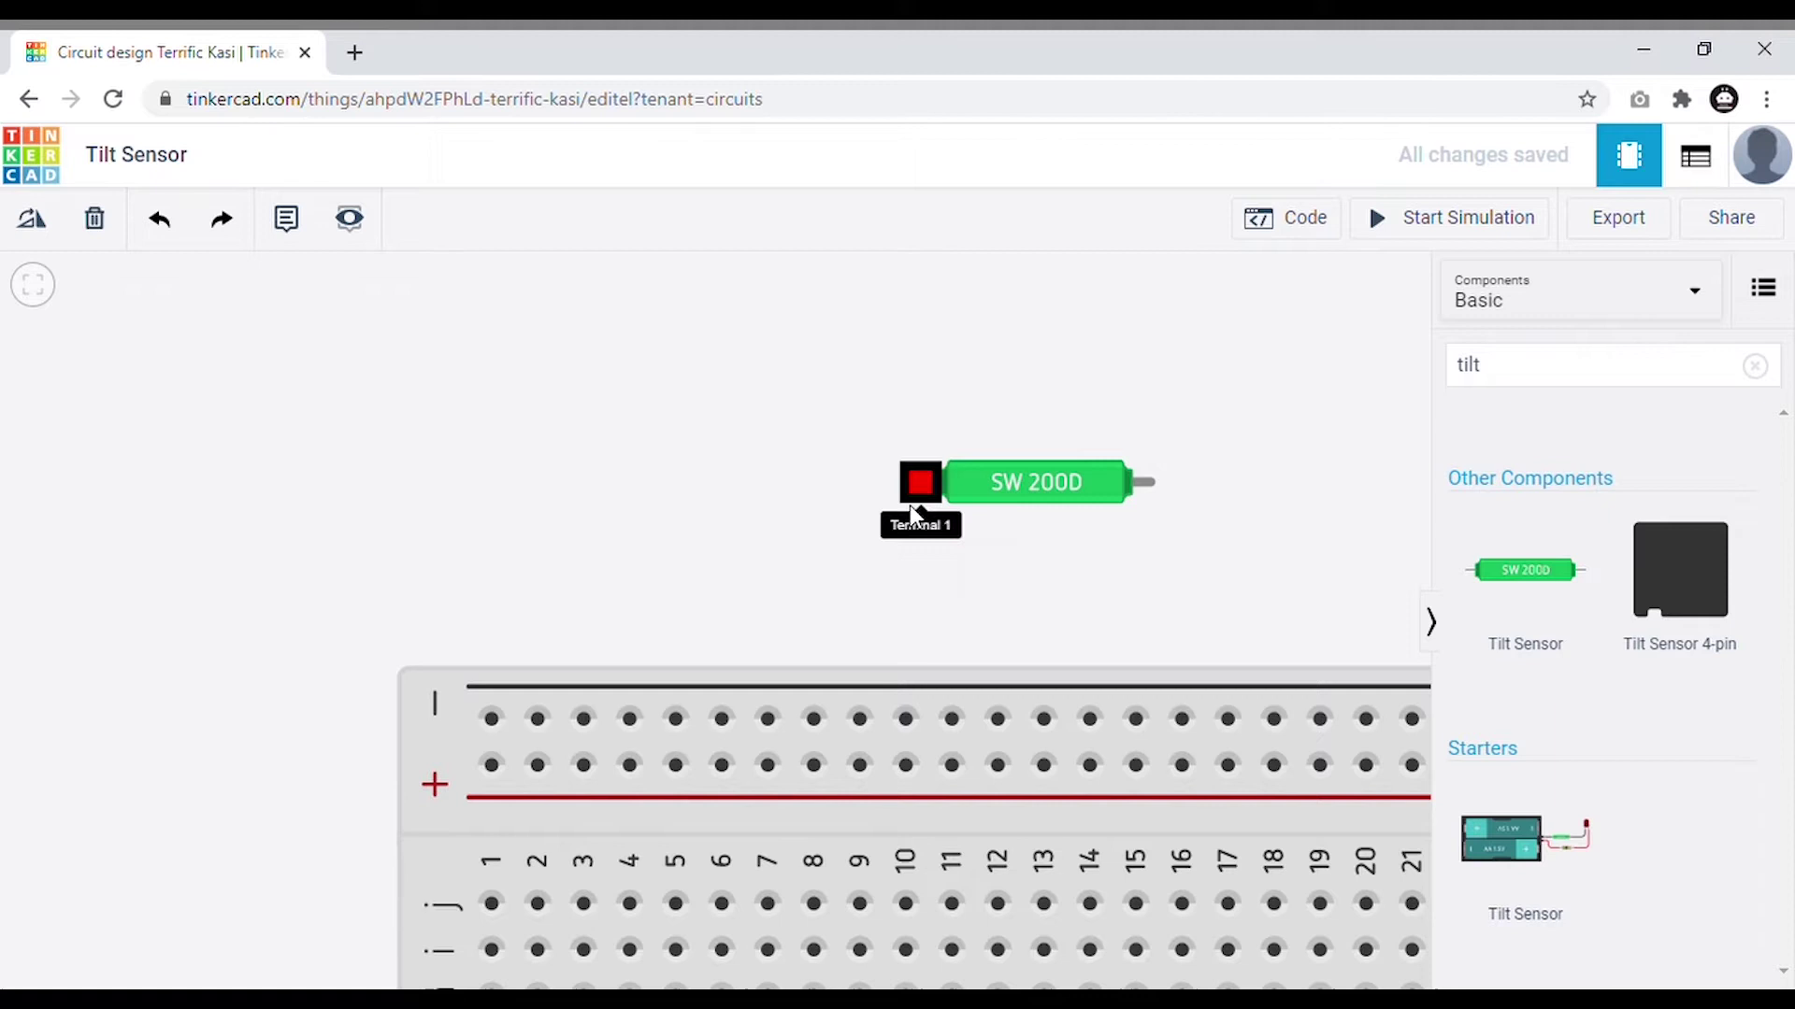
scroll(1141, 542, down, 5)
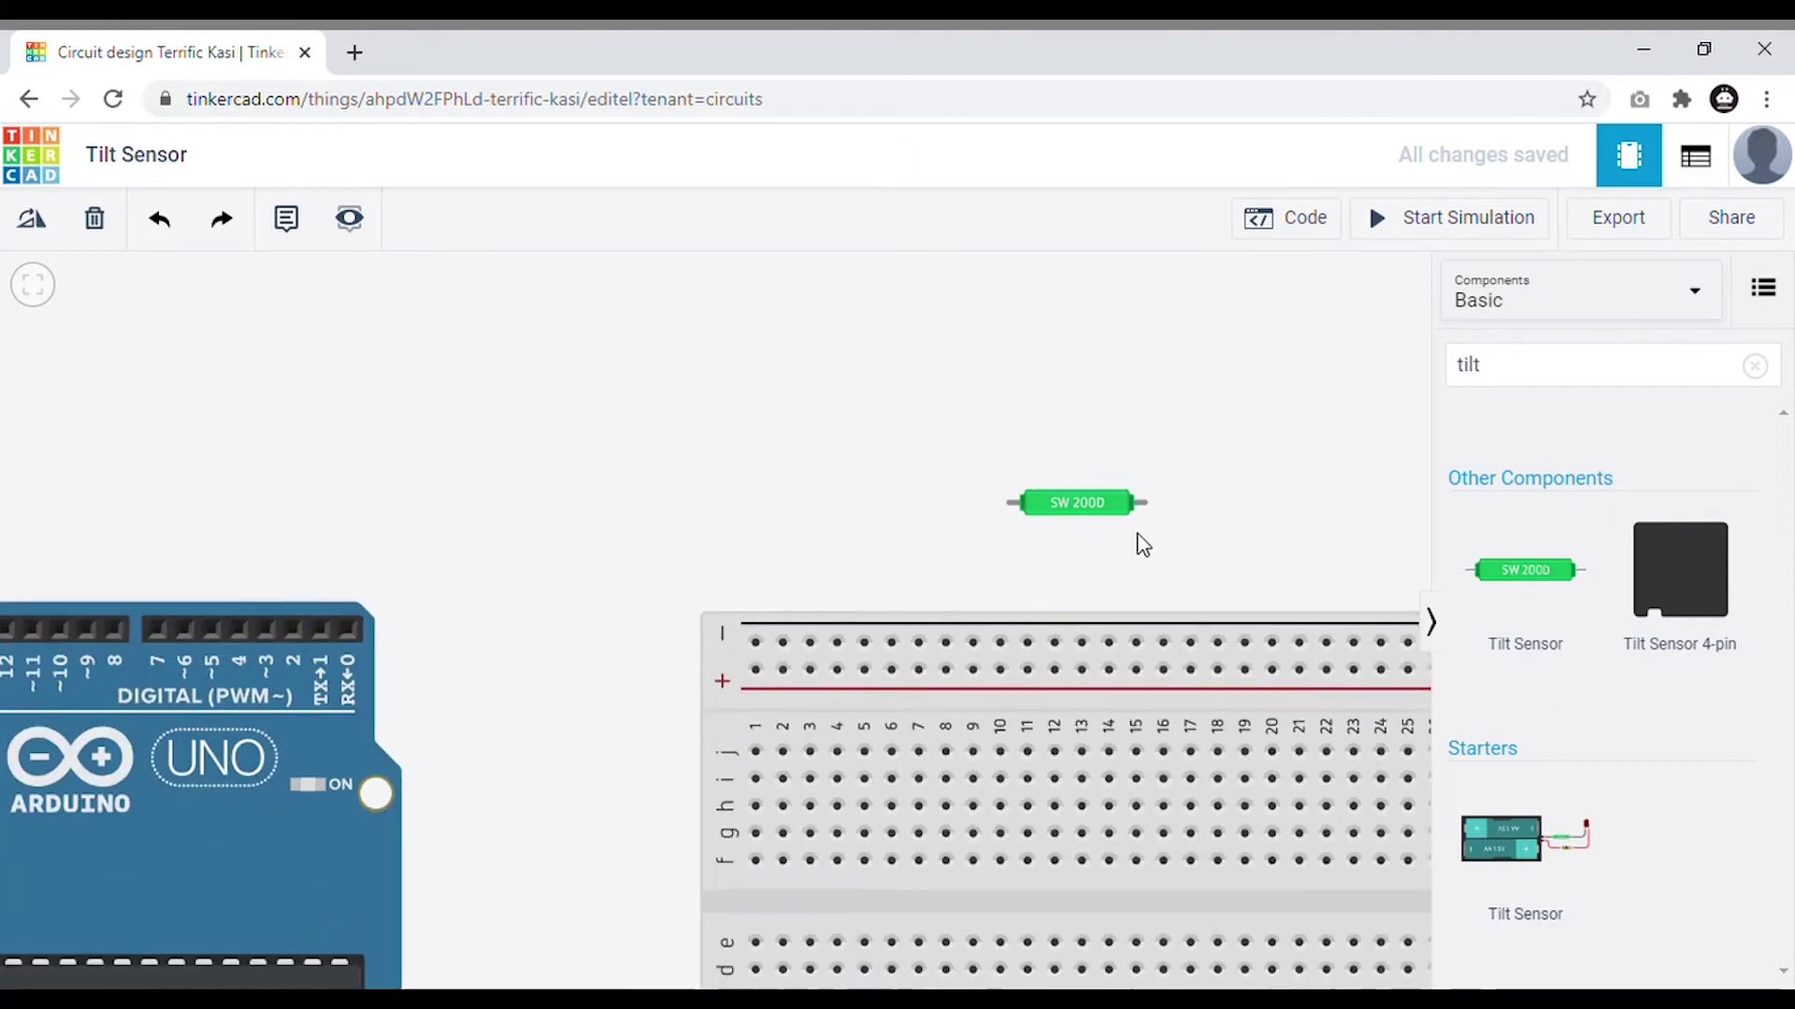
drag(1266, 501, 1194, 436)
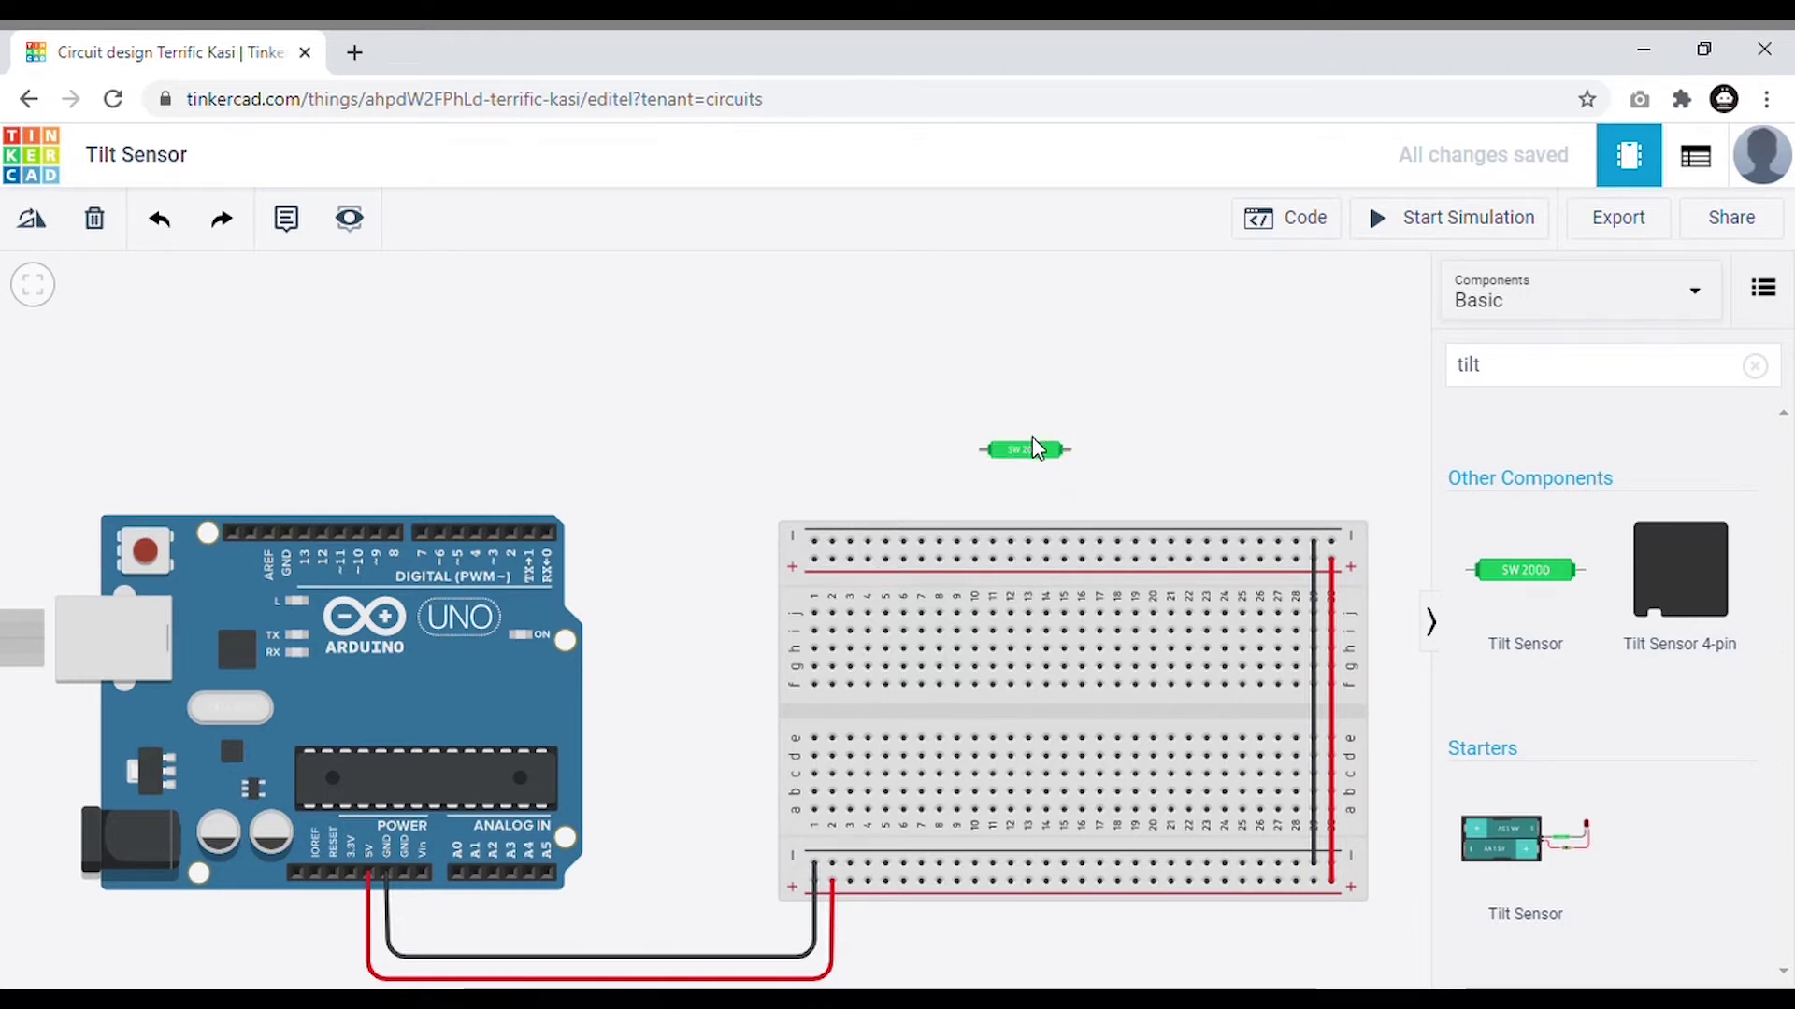
Seat the tilt sensor on the breadboard and run a red wire from its left leg to the bottom + rail.
drag(1033, 458, 1003, 648)
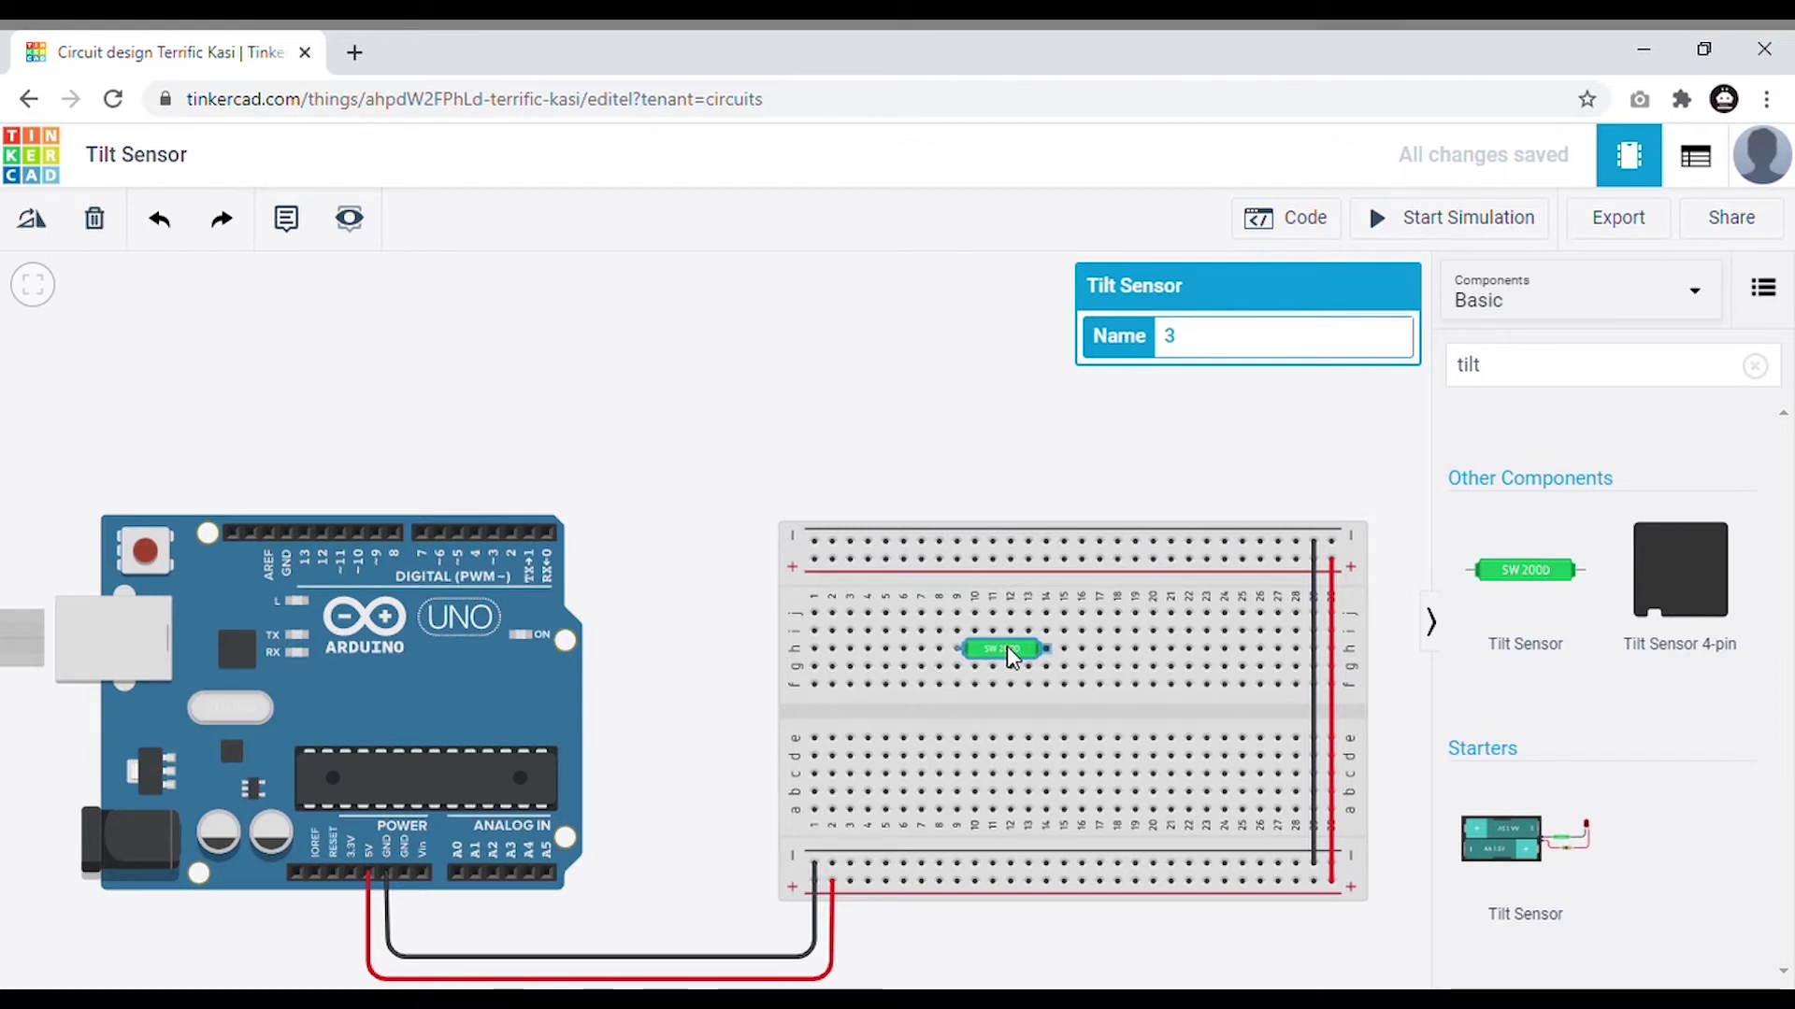
click(1047, 446)
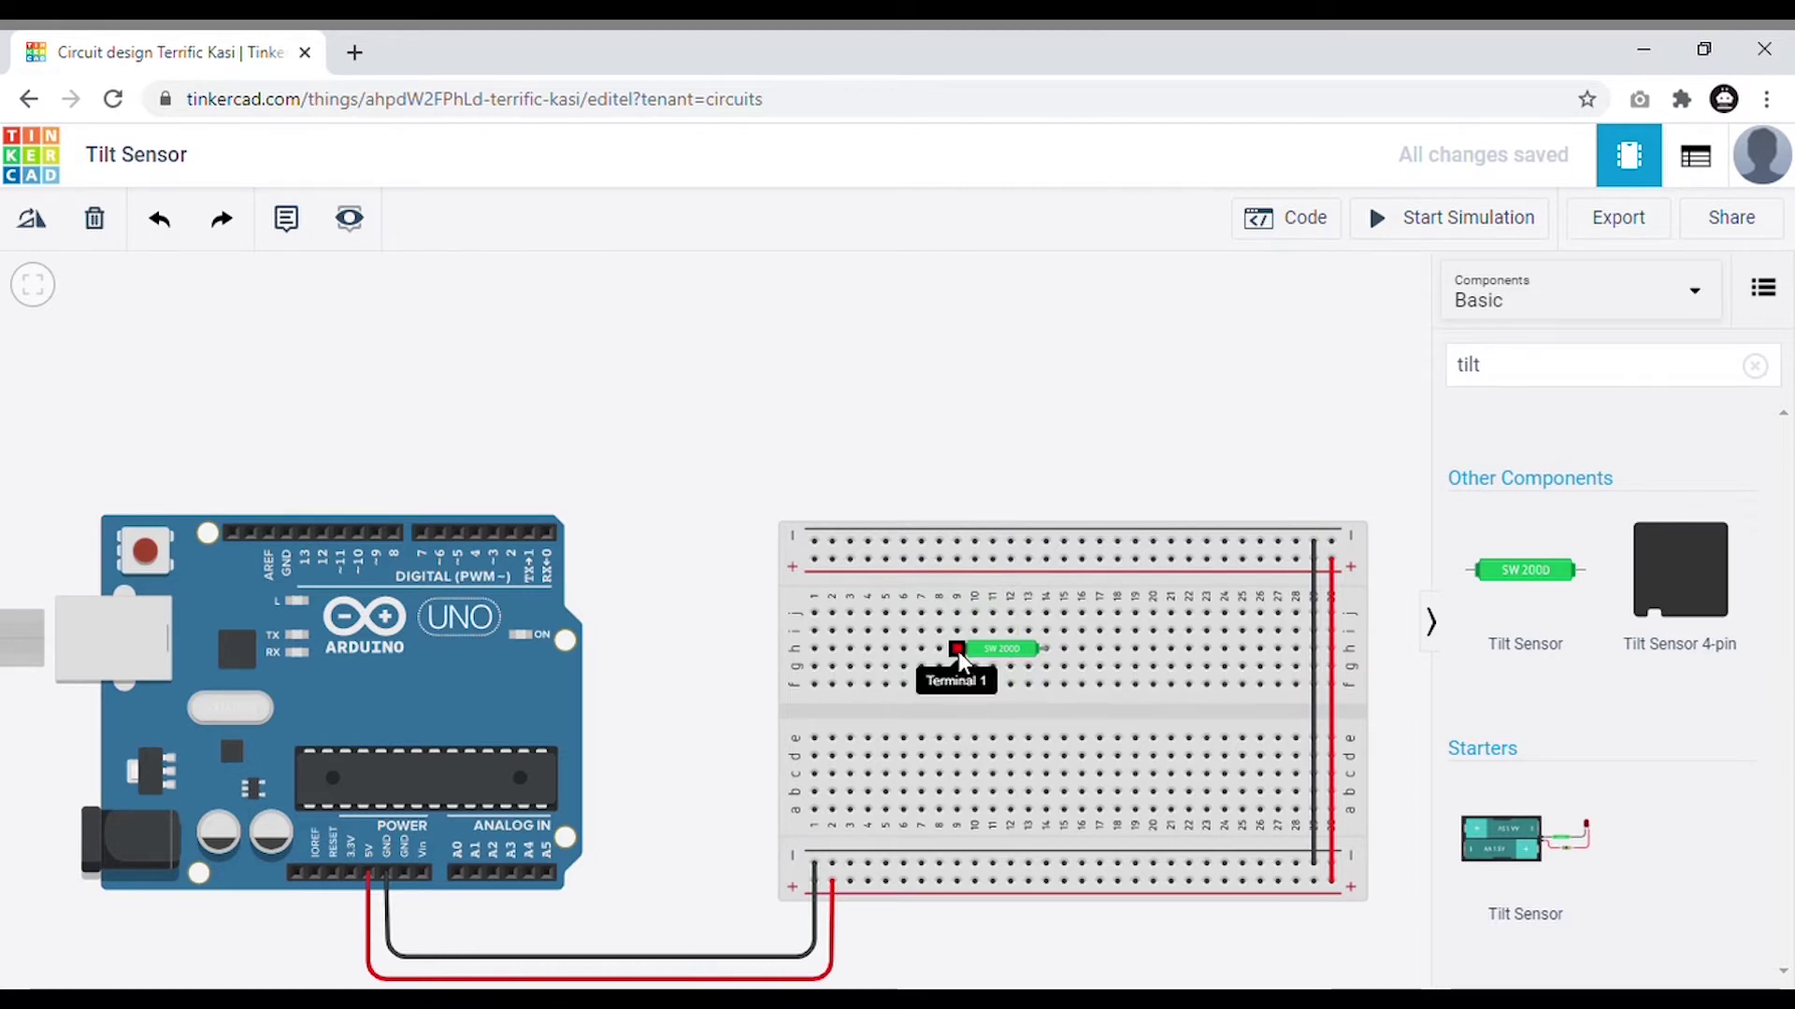
click(957, 687)
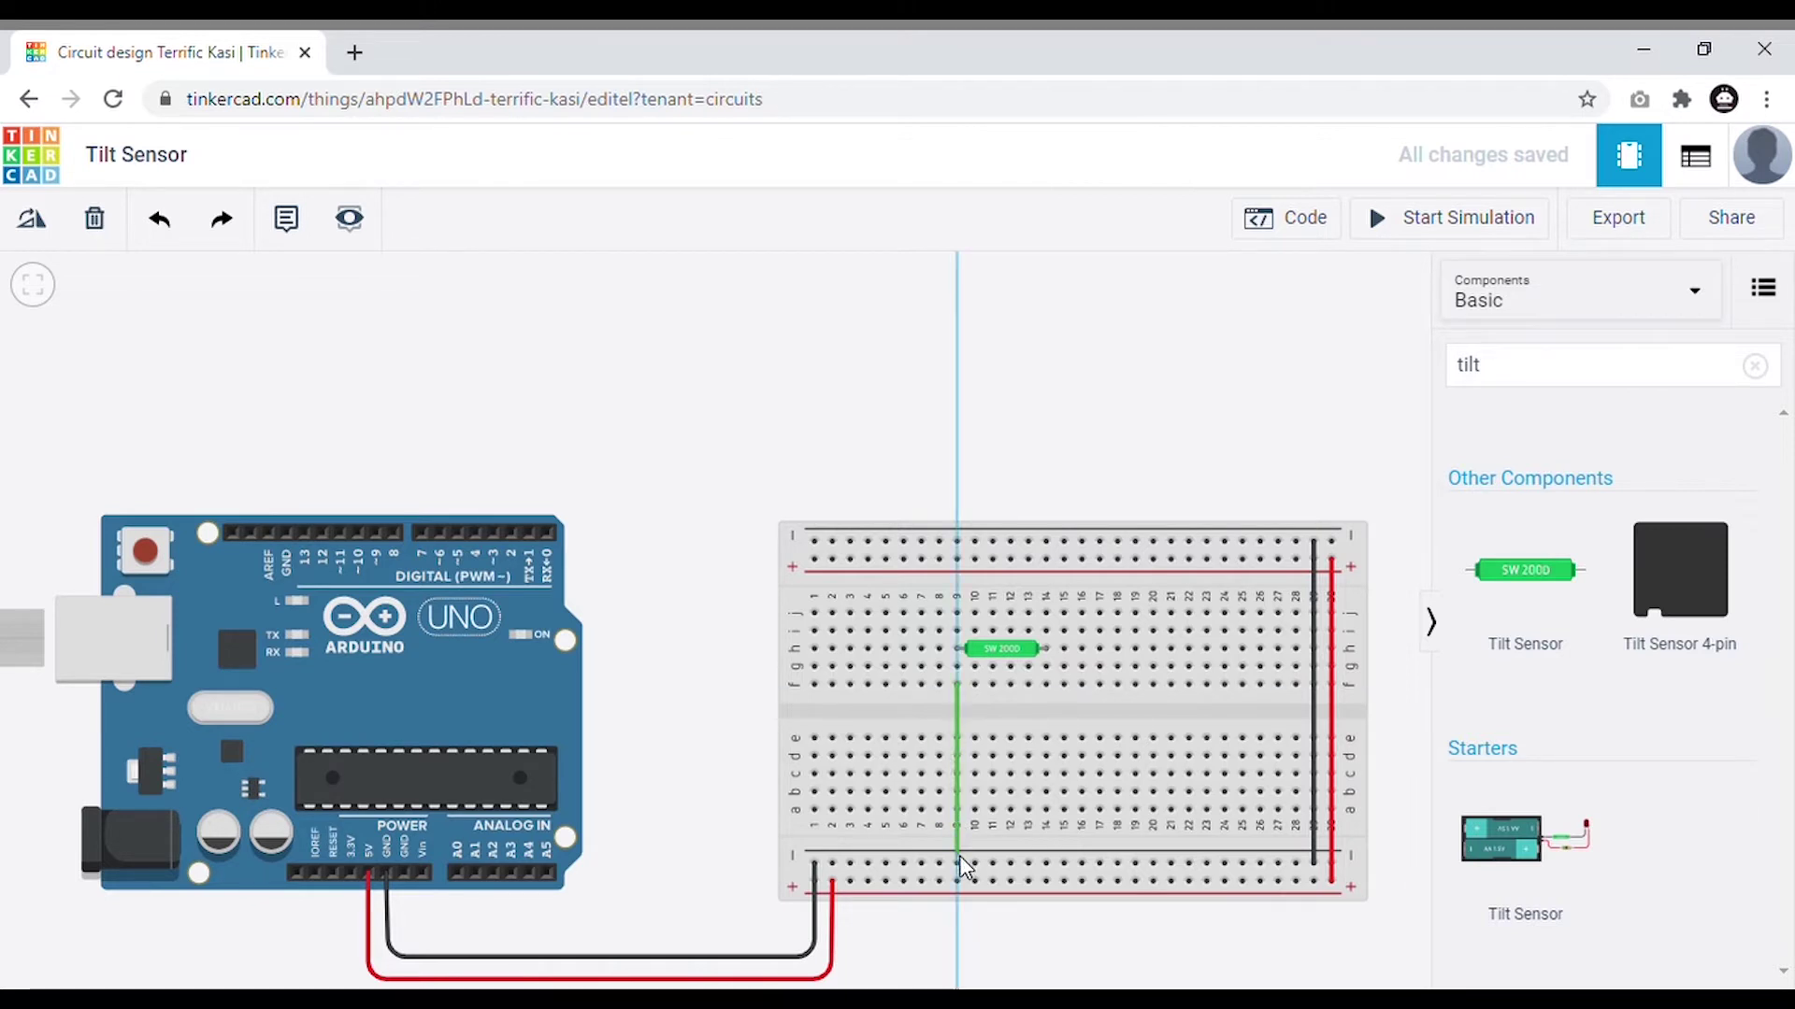
click(957, 881)
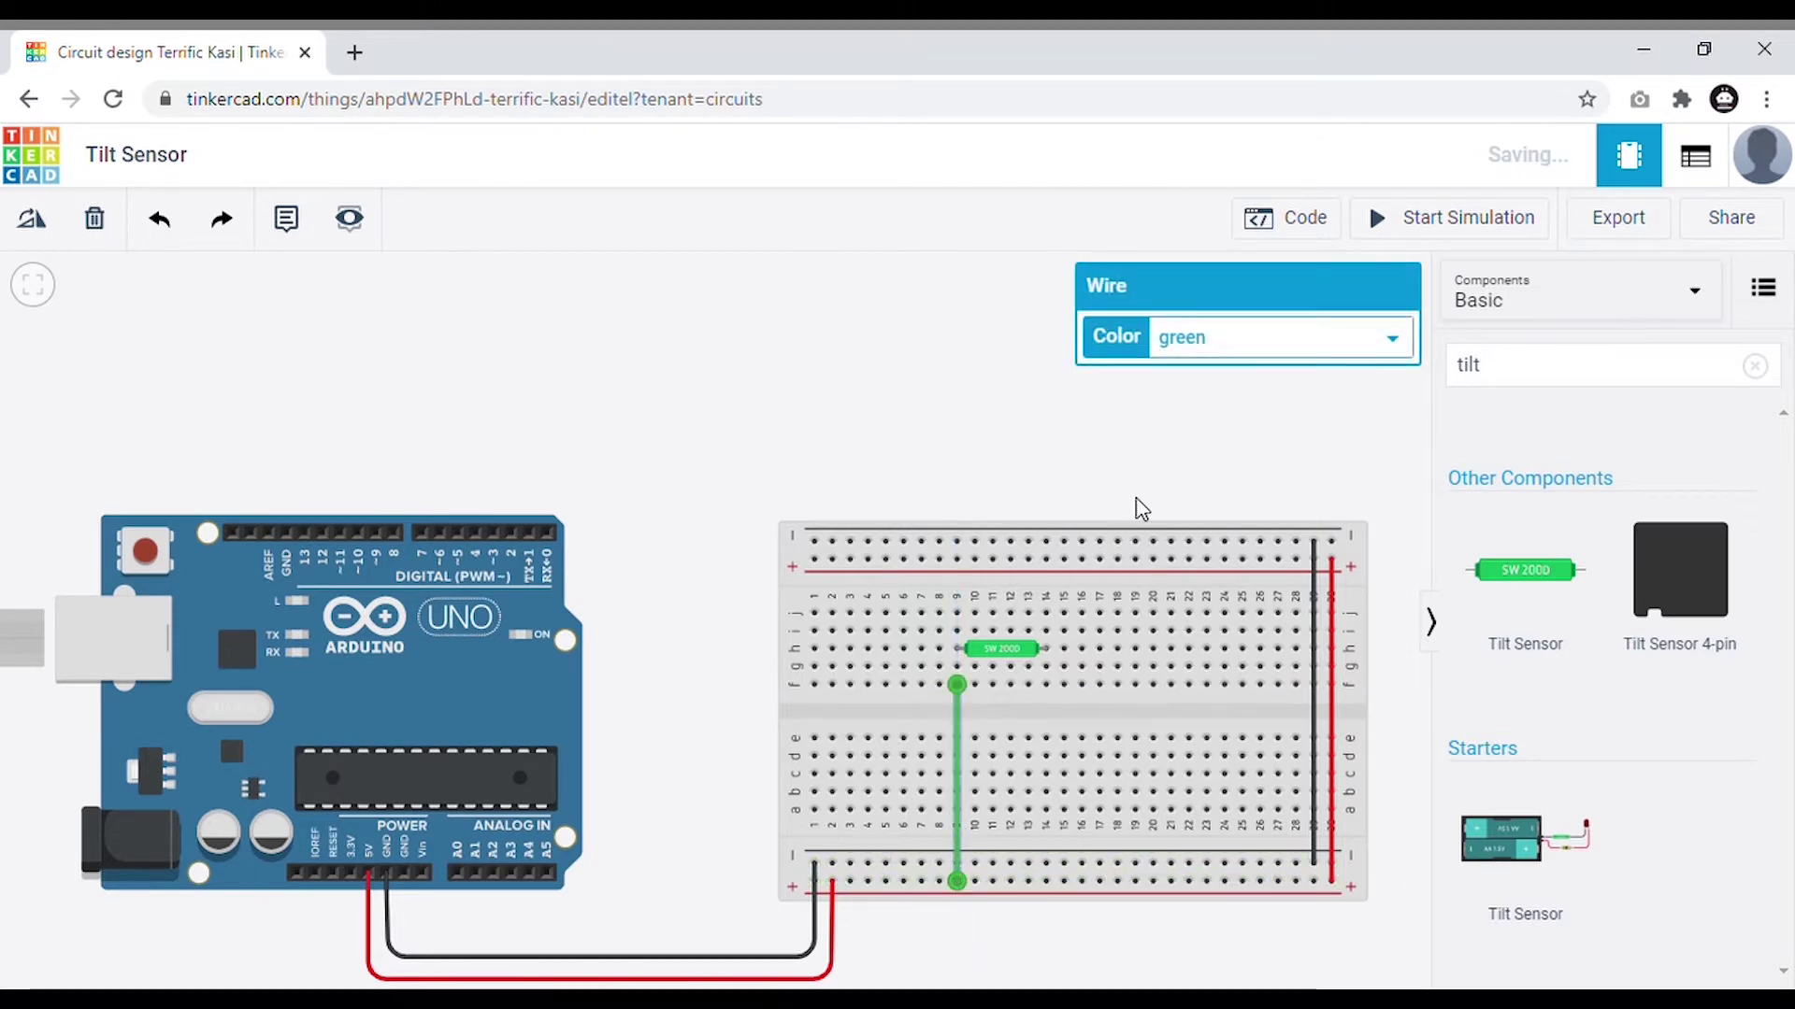
click(1220, 350)
click(1224, 404)
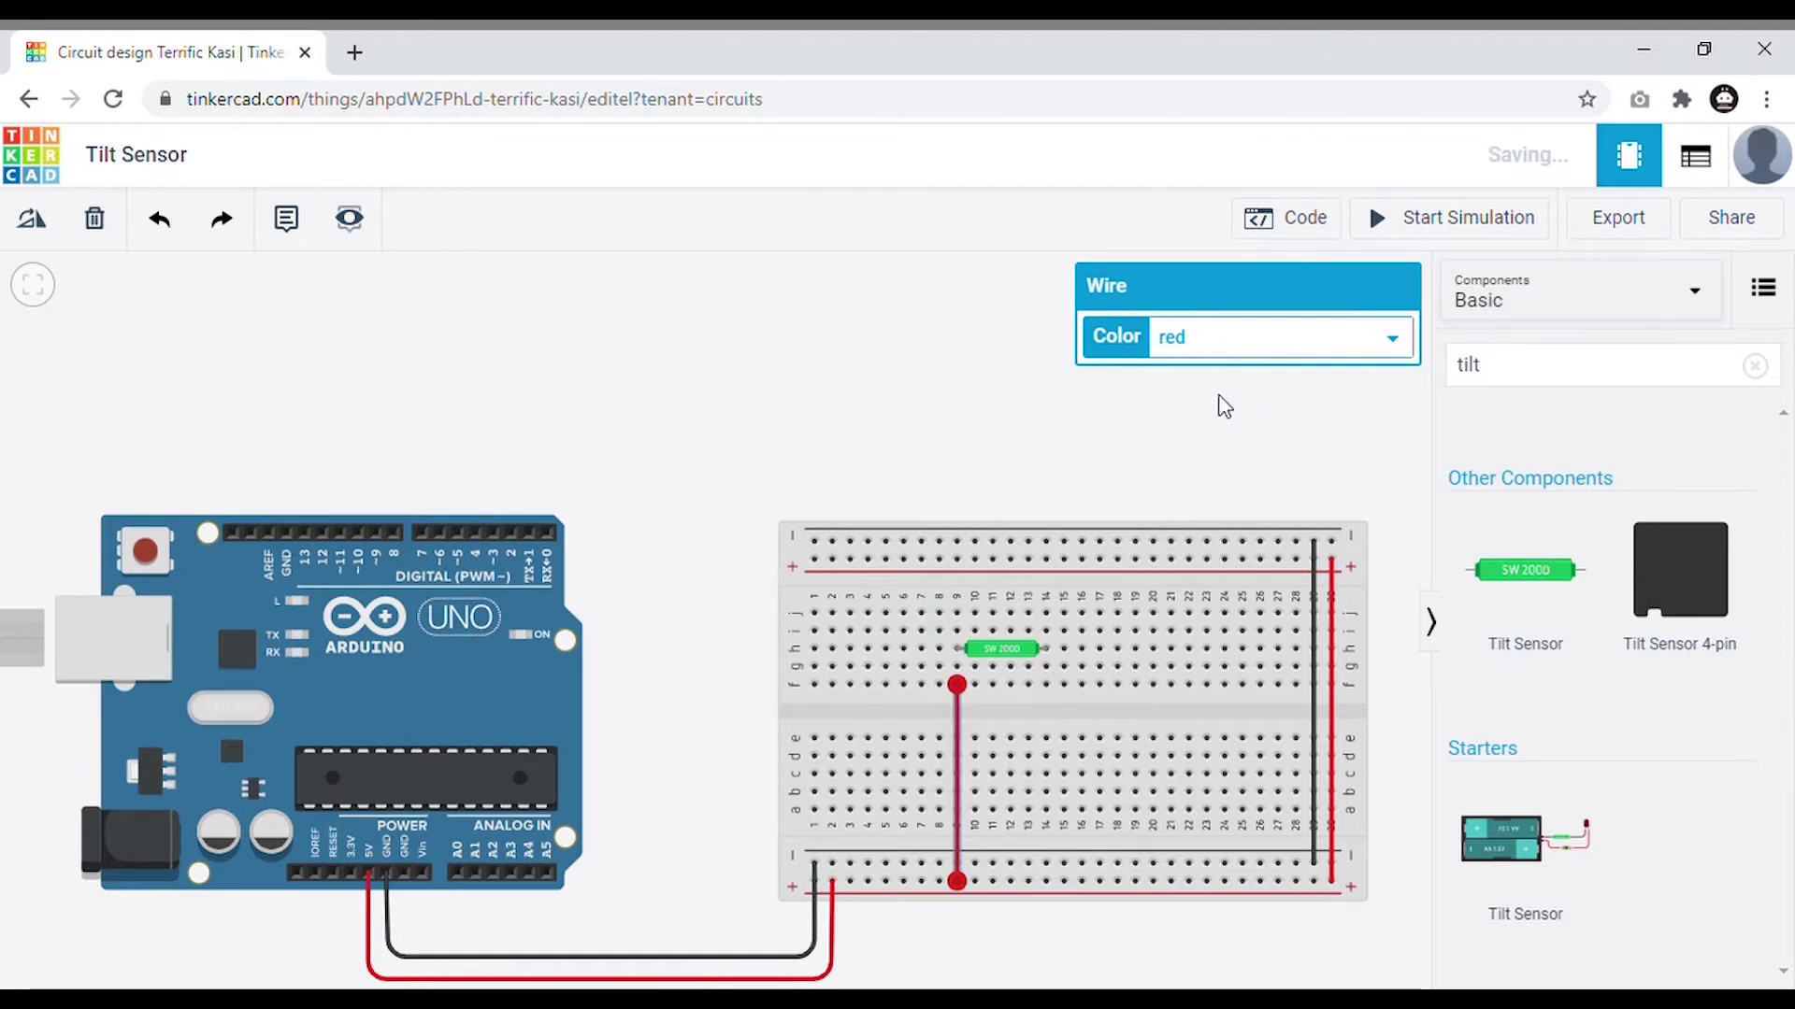
click(1062, 447)
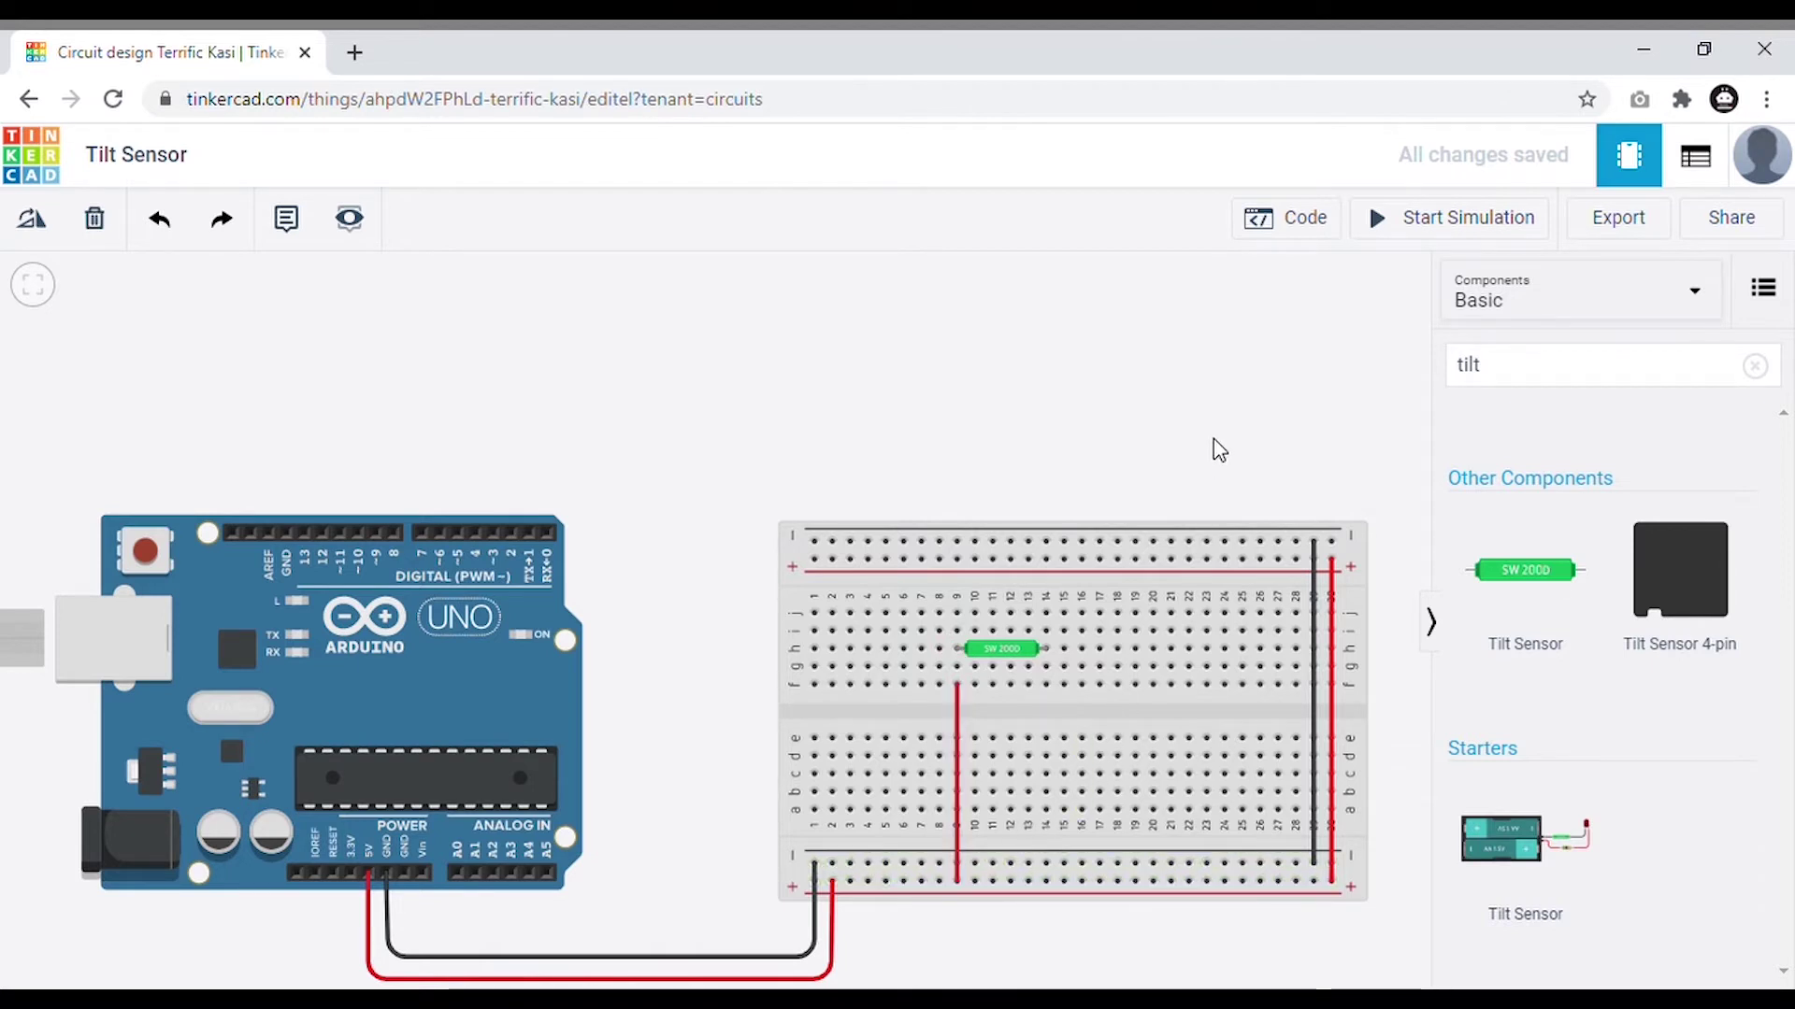
Search for 'resi' and drop a resistor on the breadboard below the tilt sensor's right leg.
click(1518, 385)
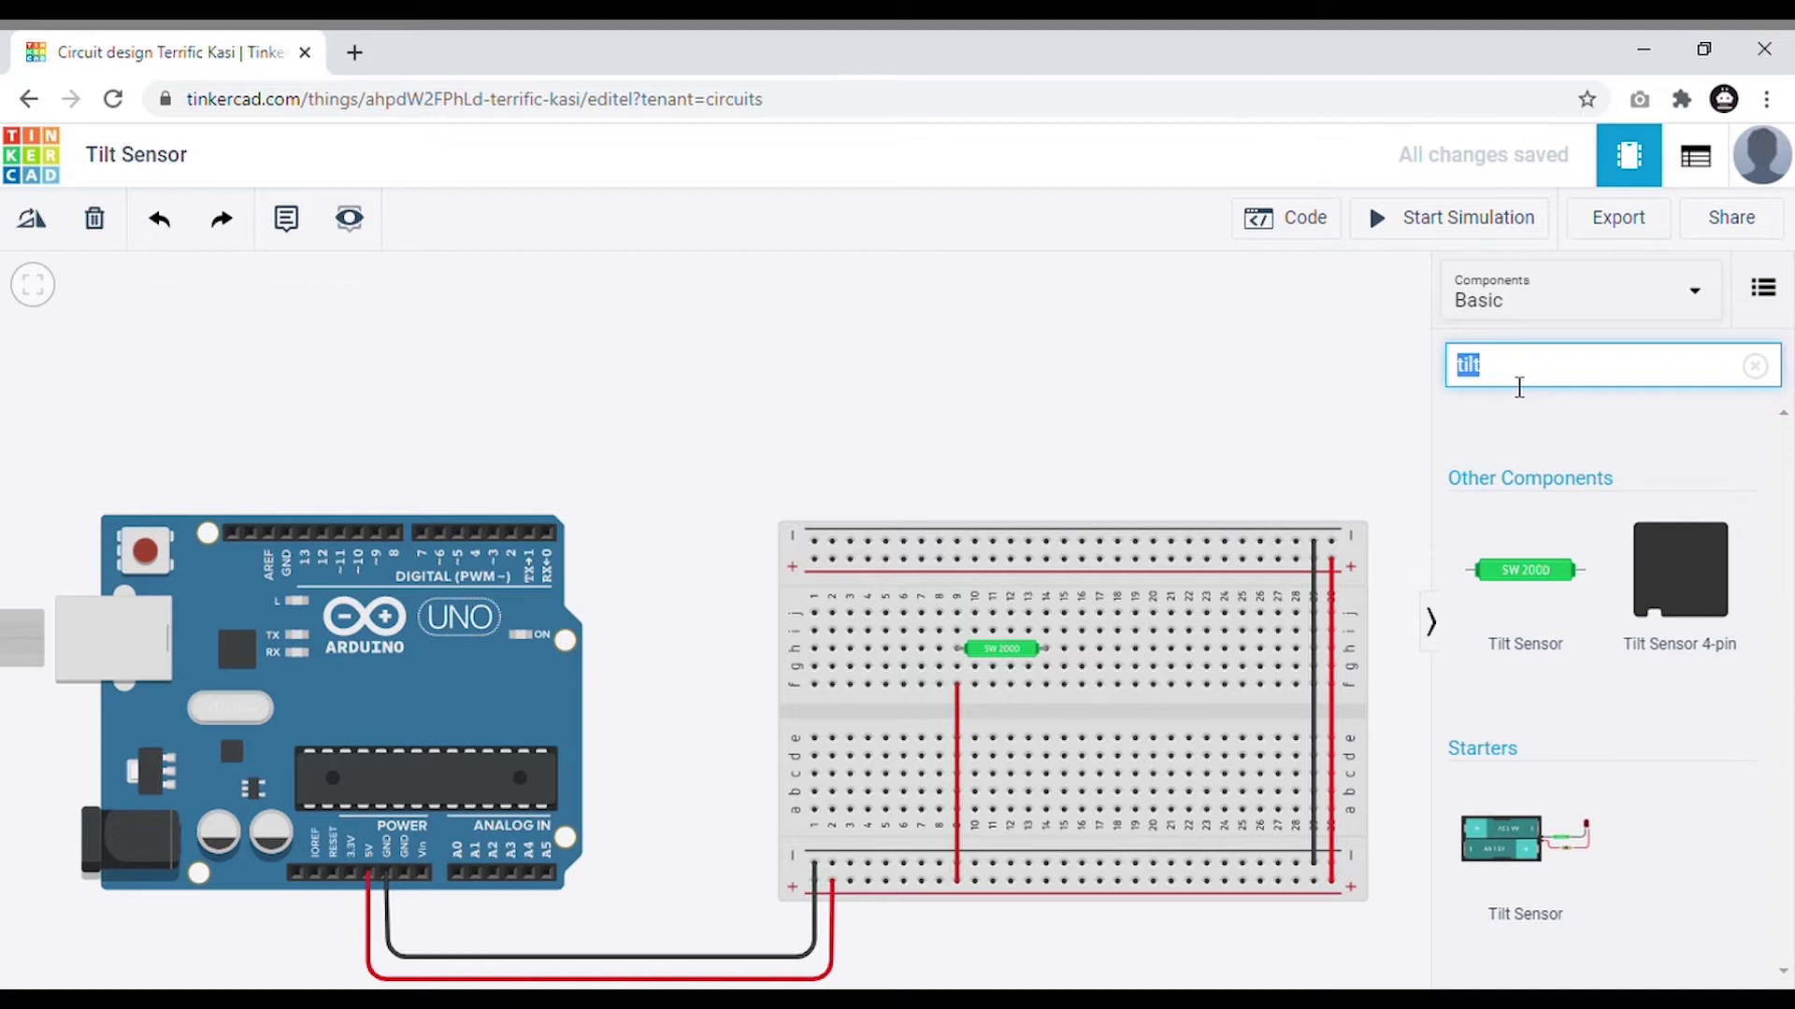
text(resi)
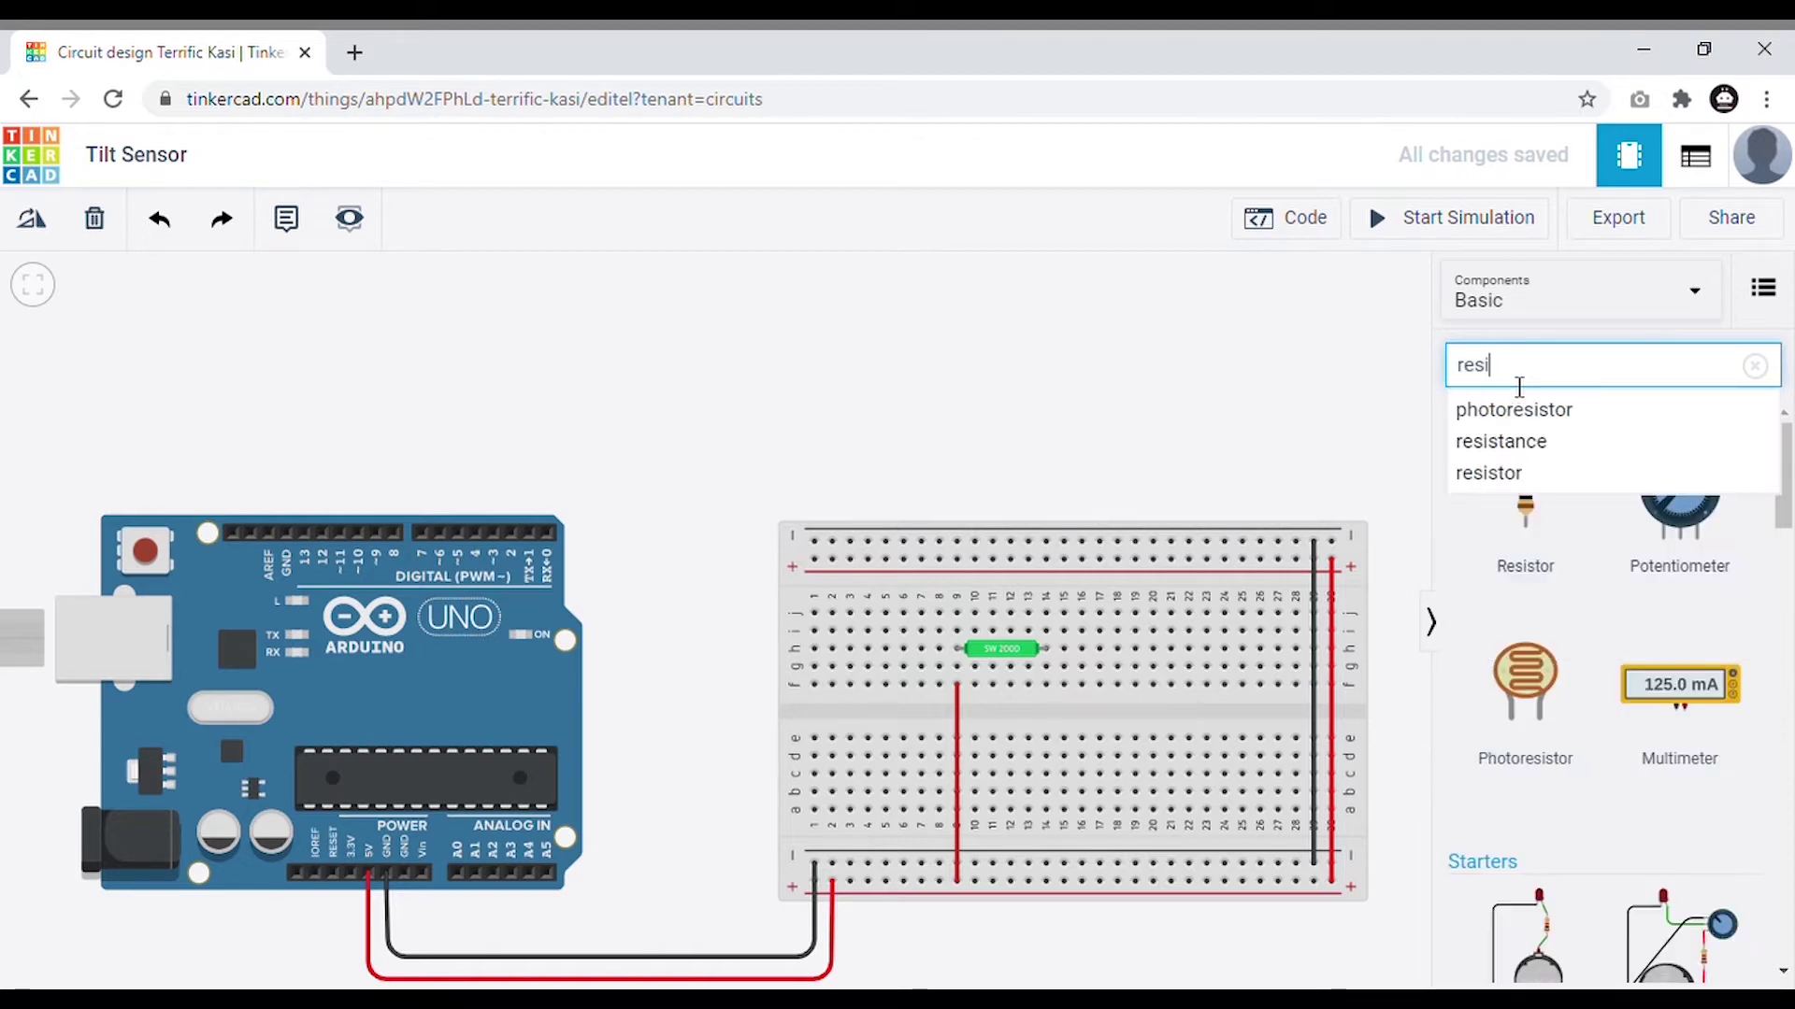
click(1542, 473)
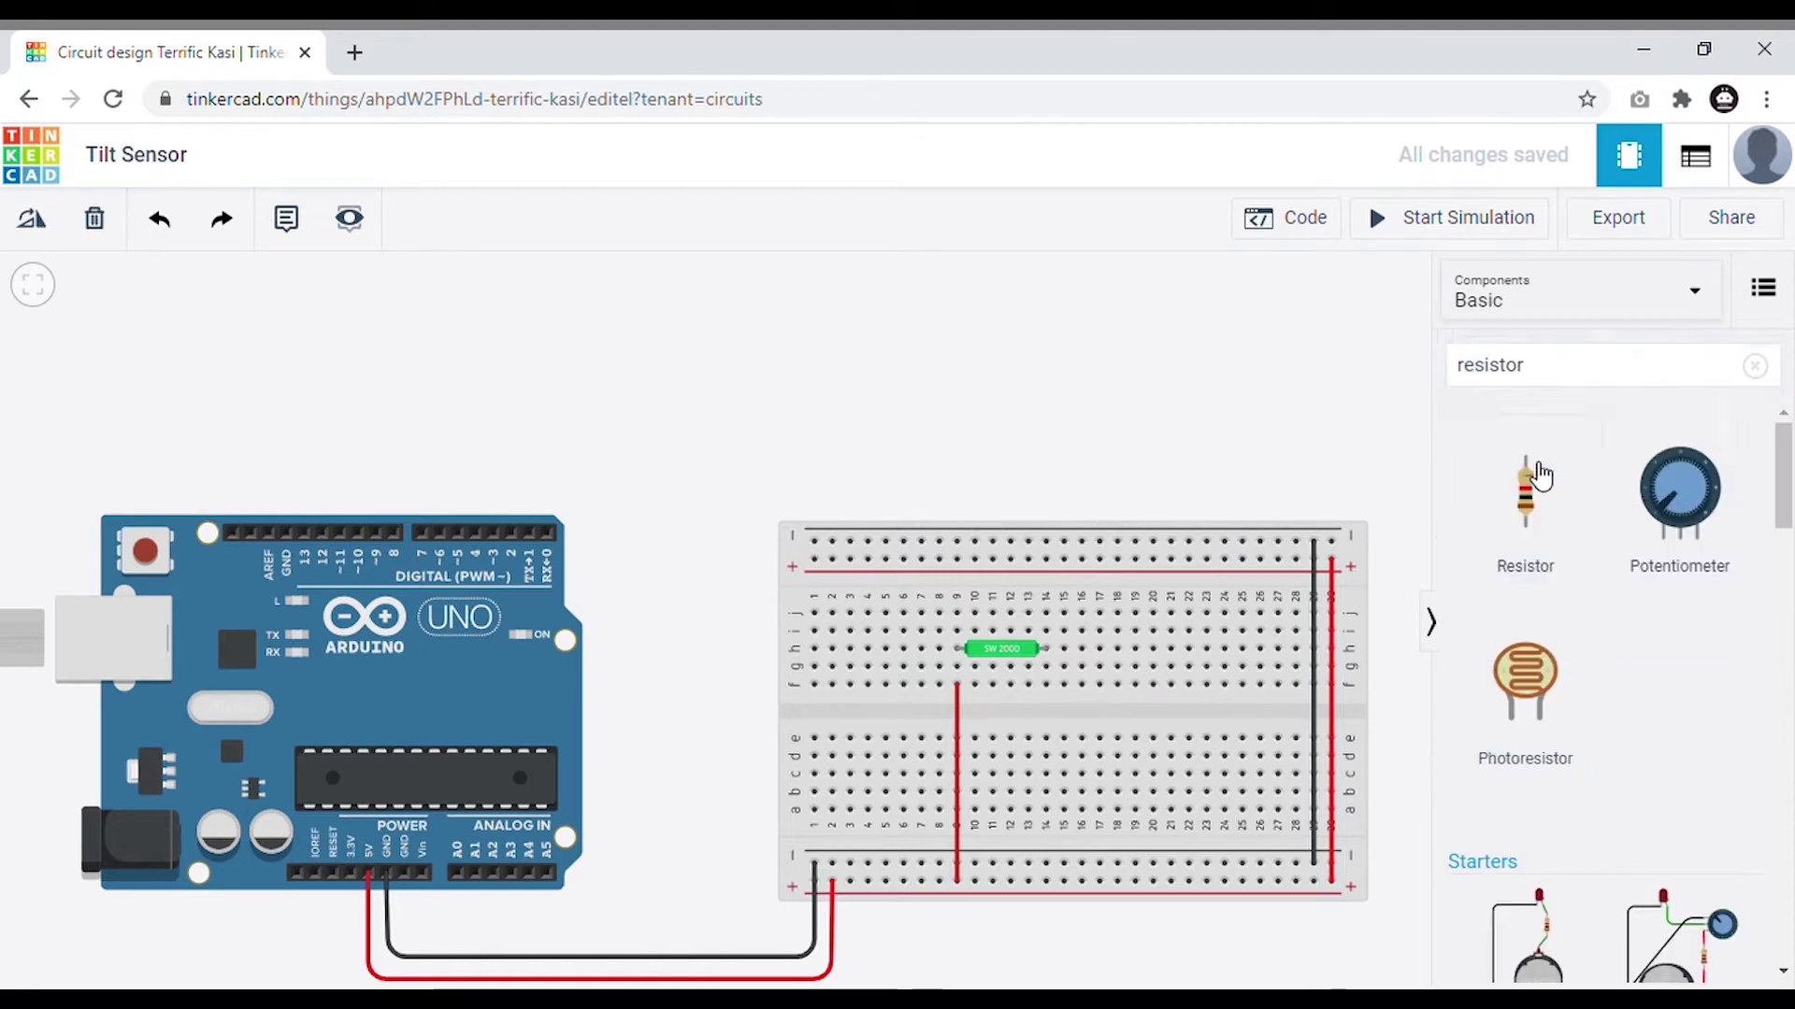
drag(1540, 476, 1056, 736)
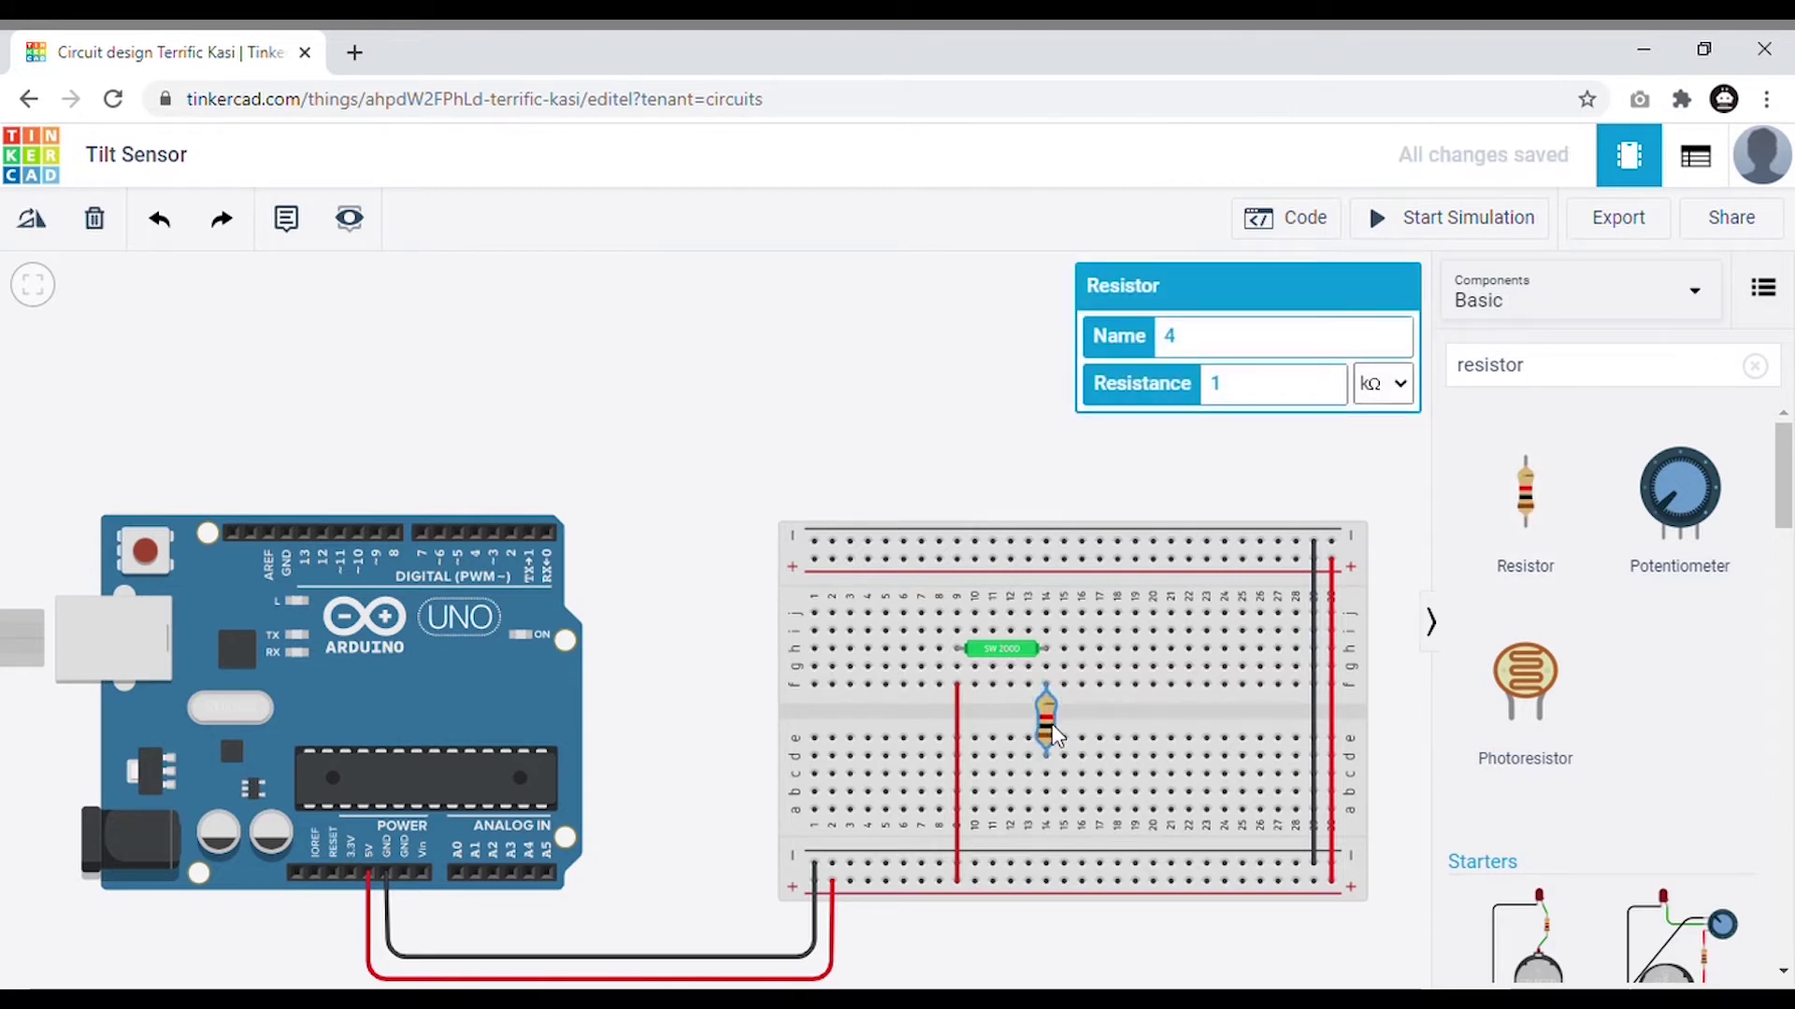
Set the resistor's resistance to 220 Ω.
click(1262, 390)
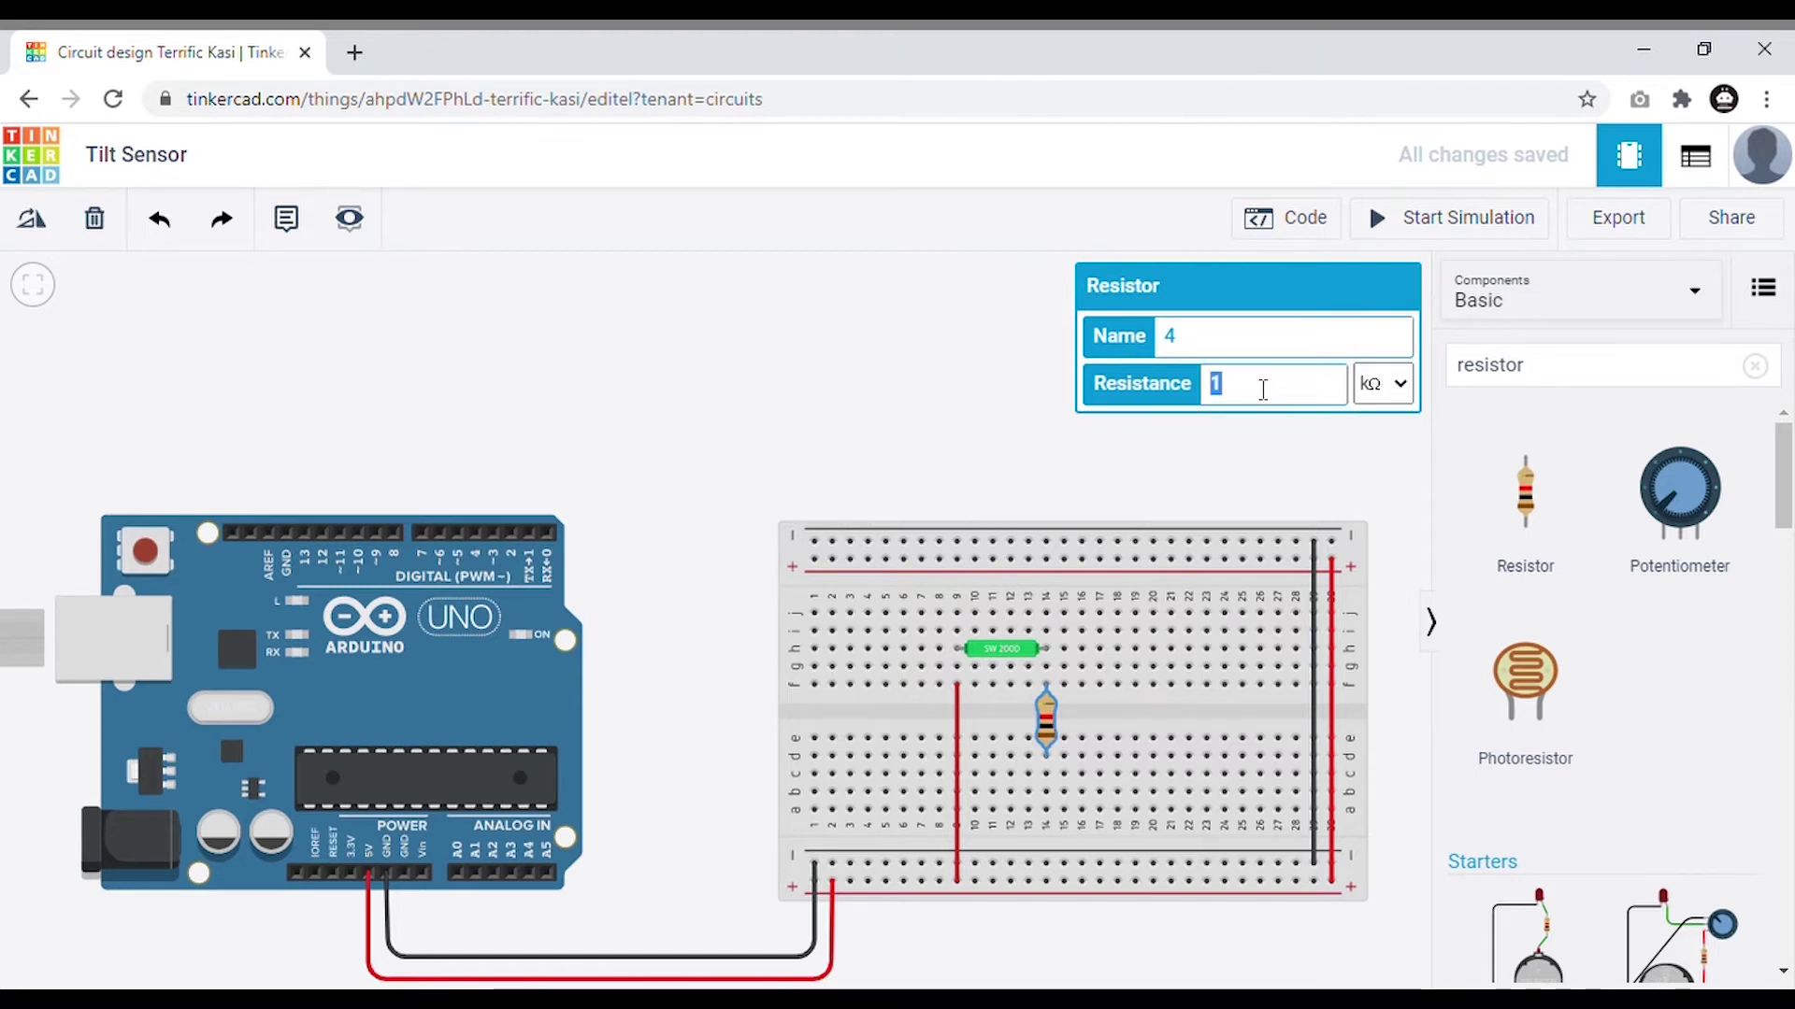
text(220)
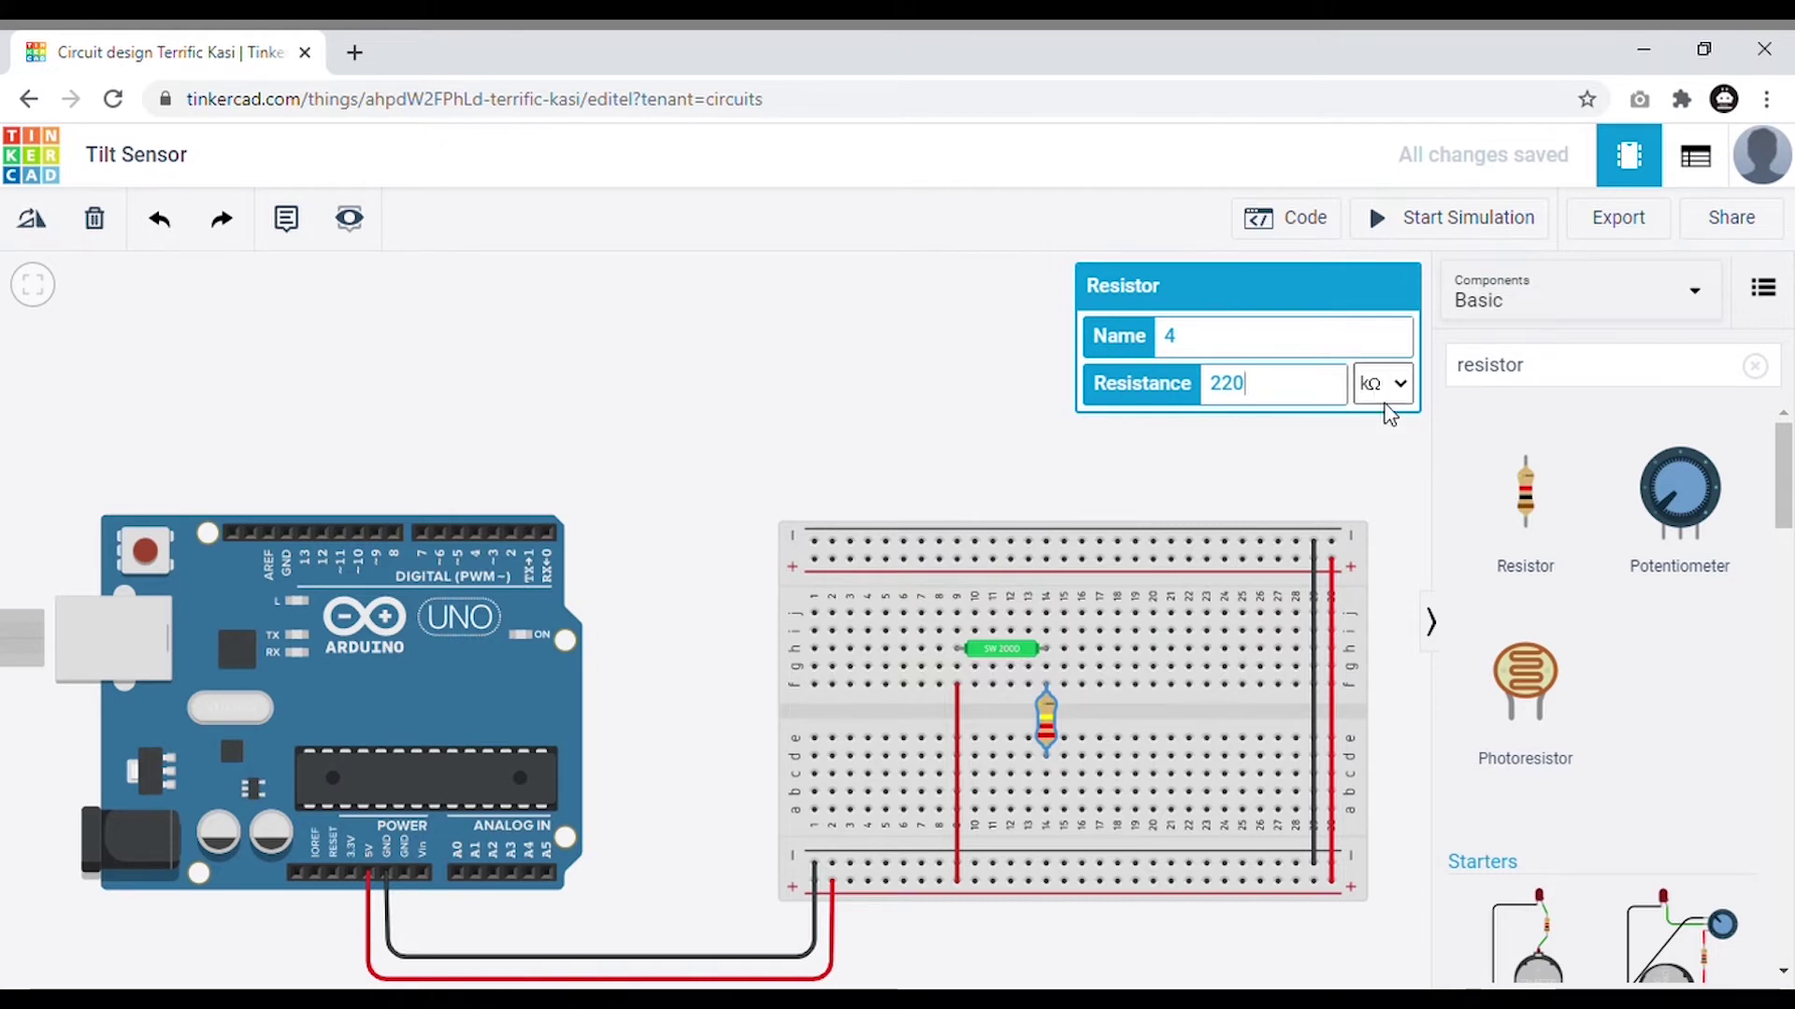
key(Up)
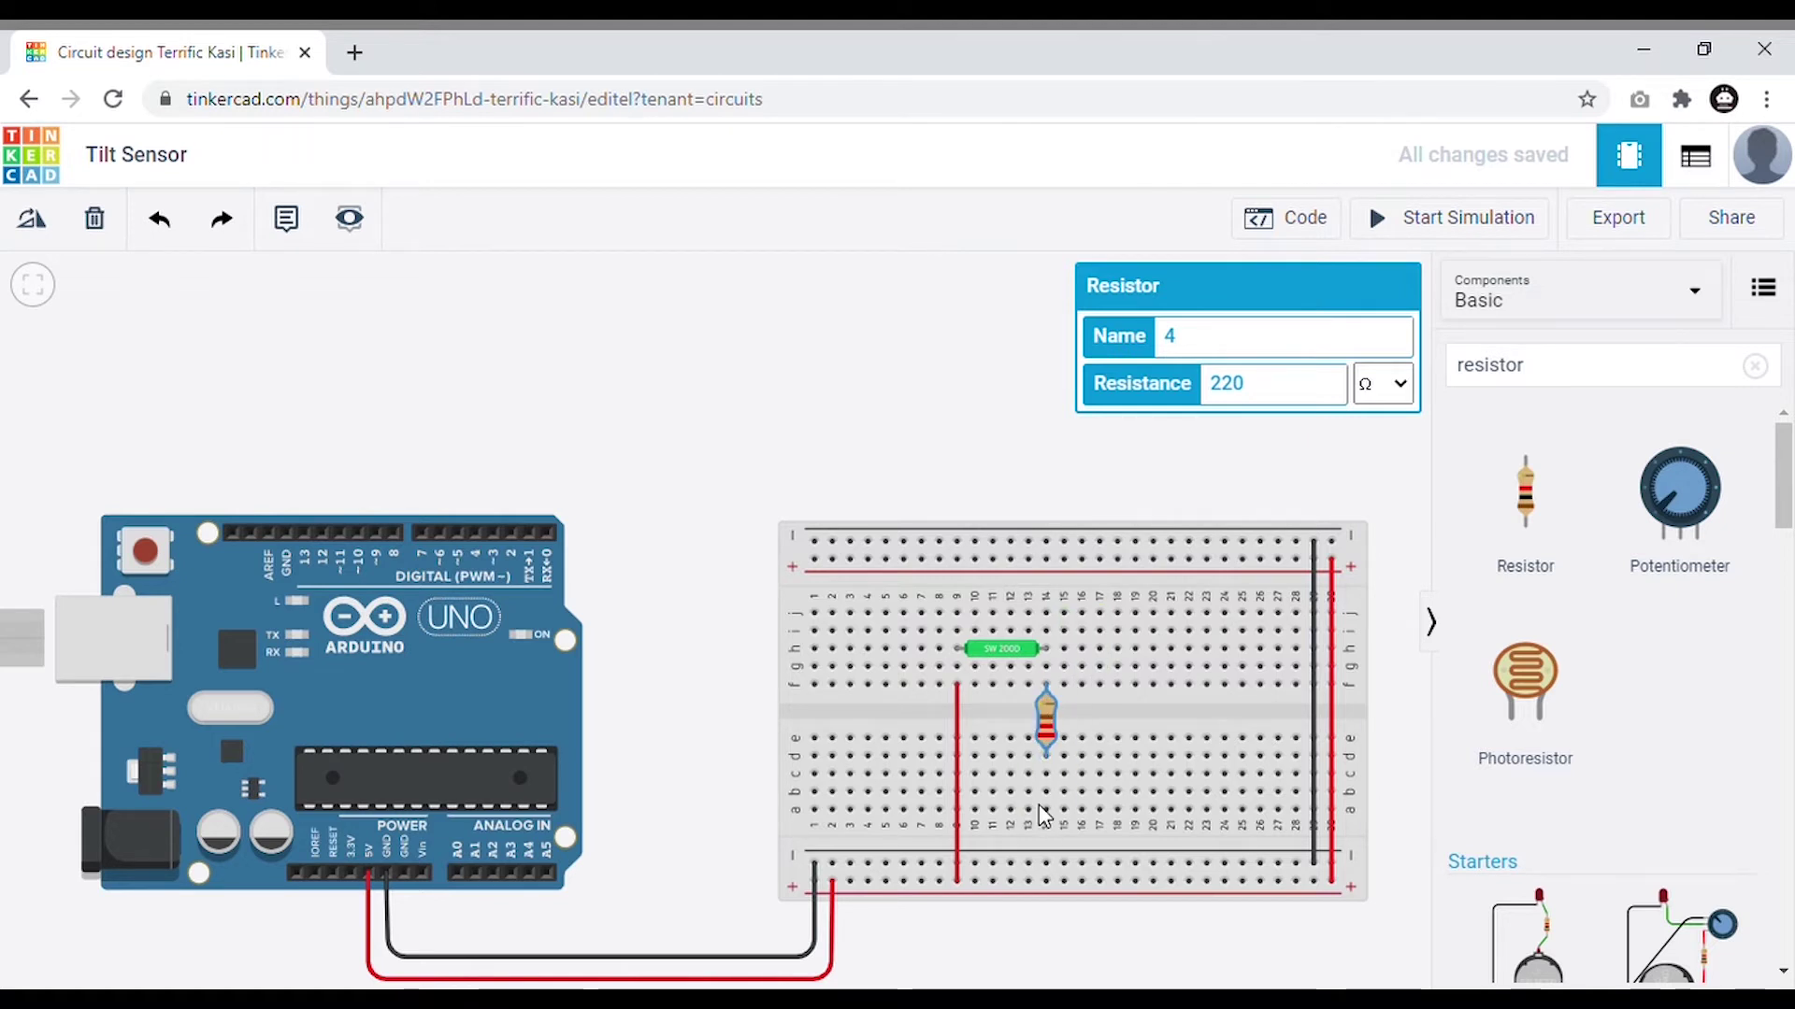
Draw a black wire from the resistor's lower column down to the bottom − ground rail.
drag(1046, 688, 1046, 694)
drag(1046, 757, 1049, 871)
click(1045, 861)
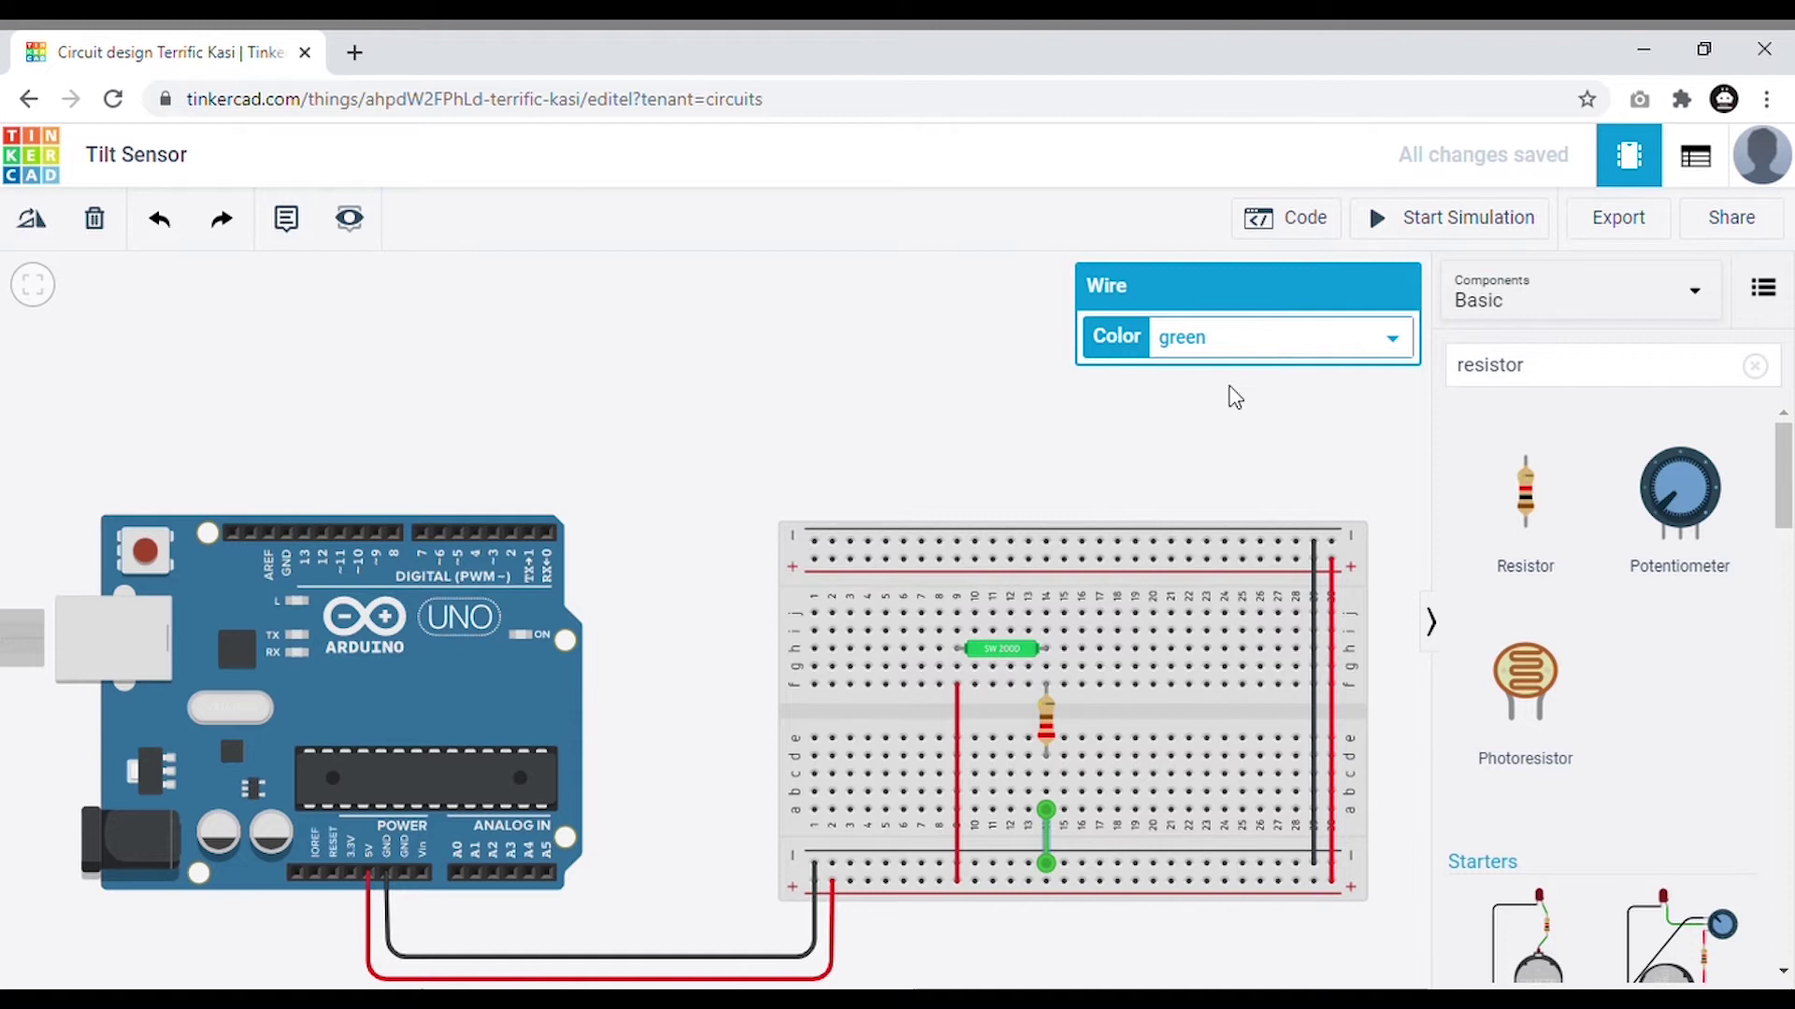
key(b)
click(1115, 417)
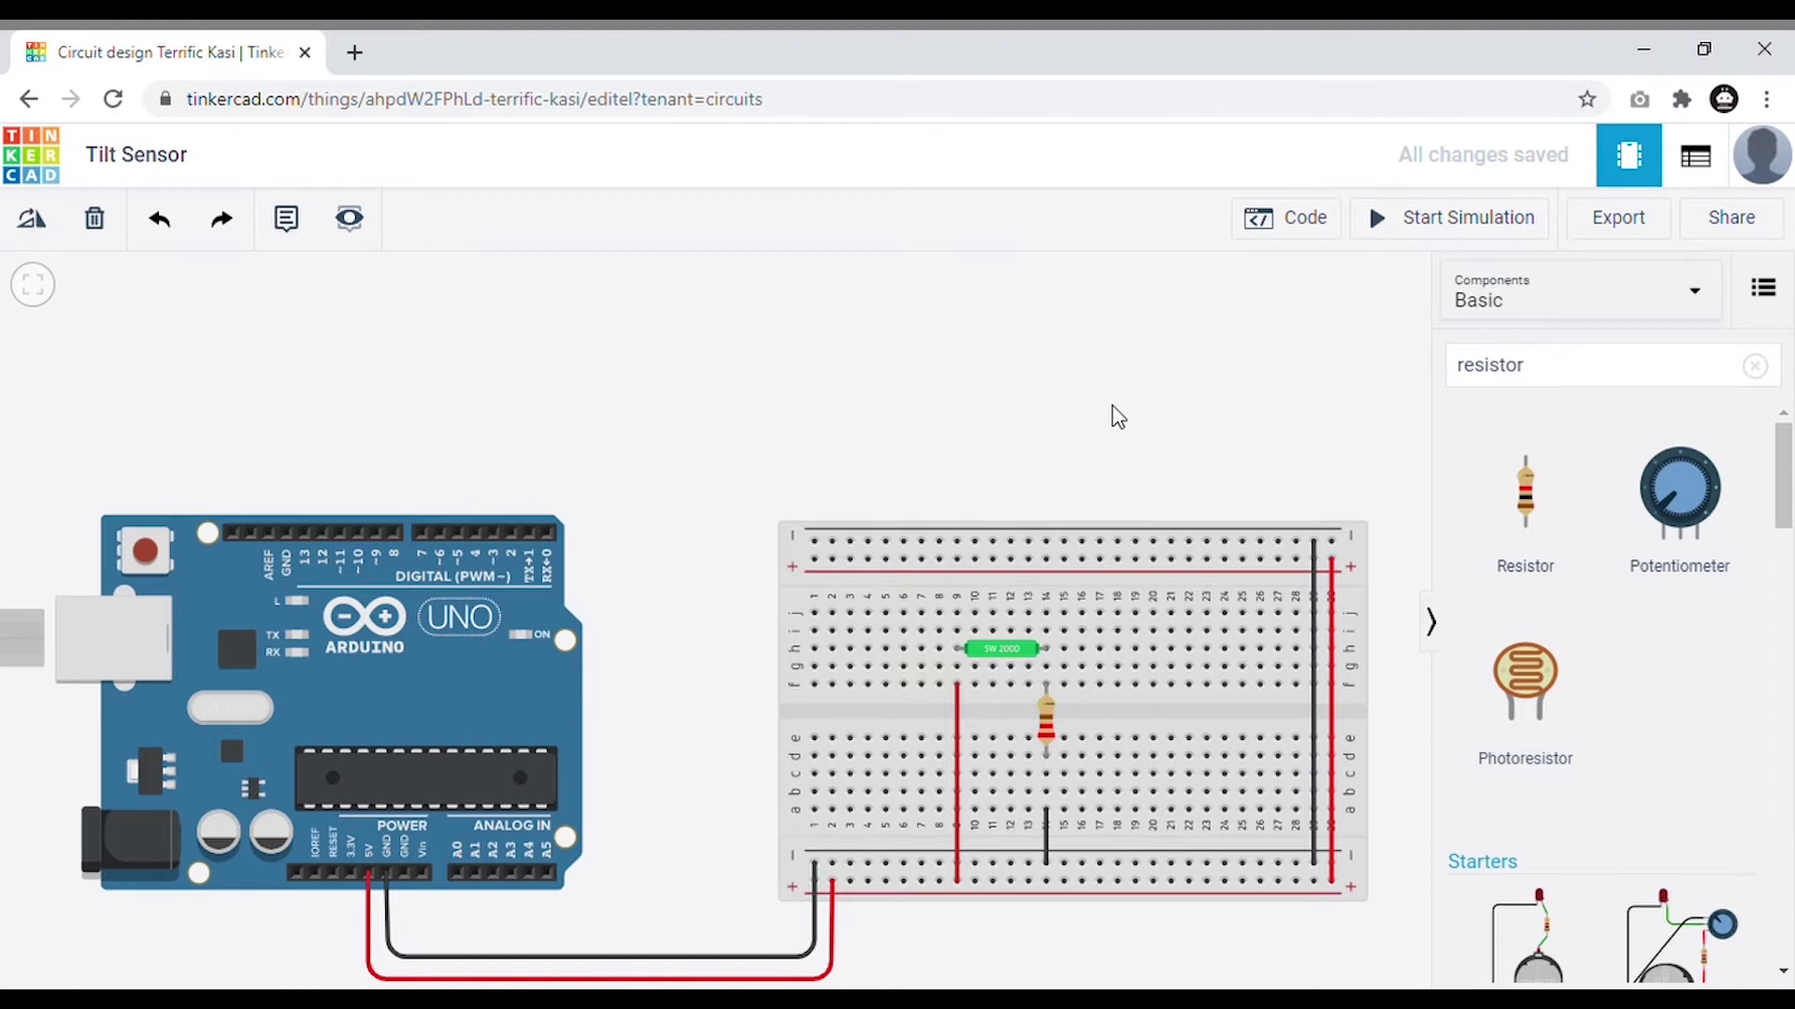
Route a green wire with two bends from the sensor's right-leg column to Arduino pin 3.
click(1046, 612)
click(1047, 432)
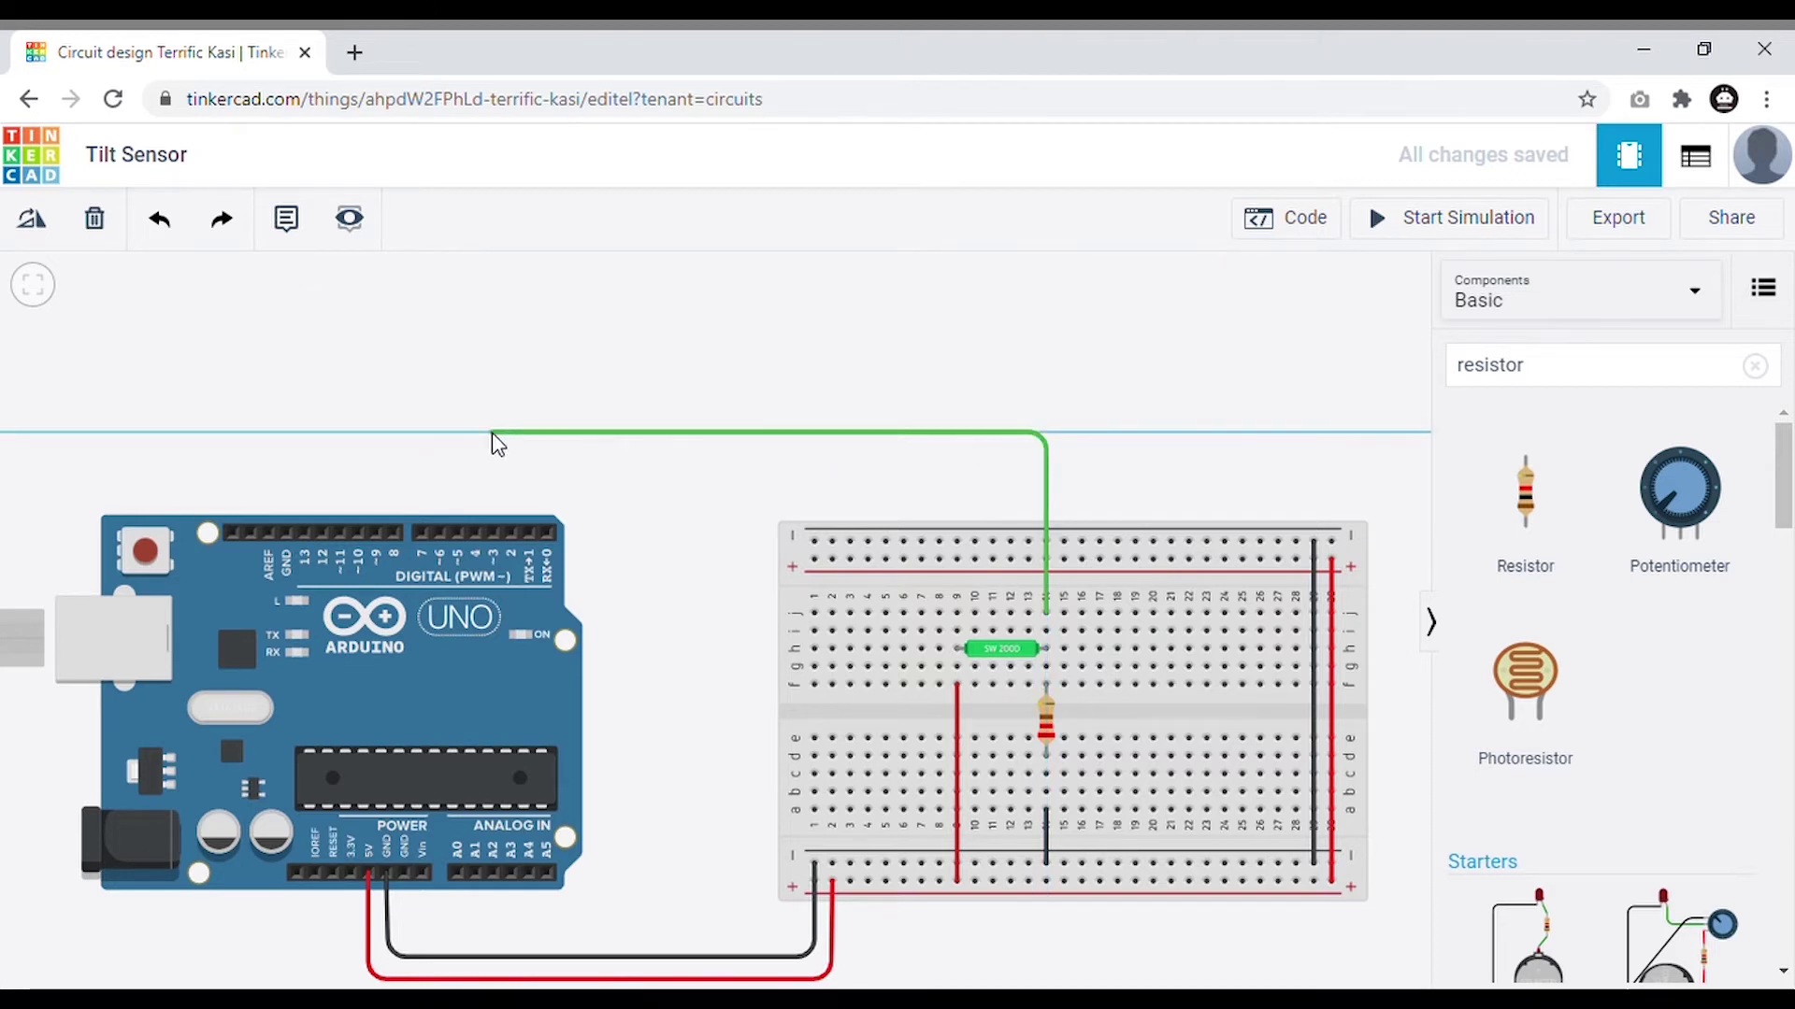
click(492, 434)
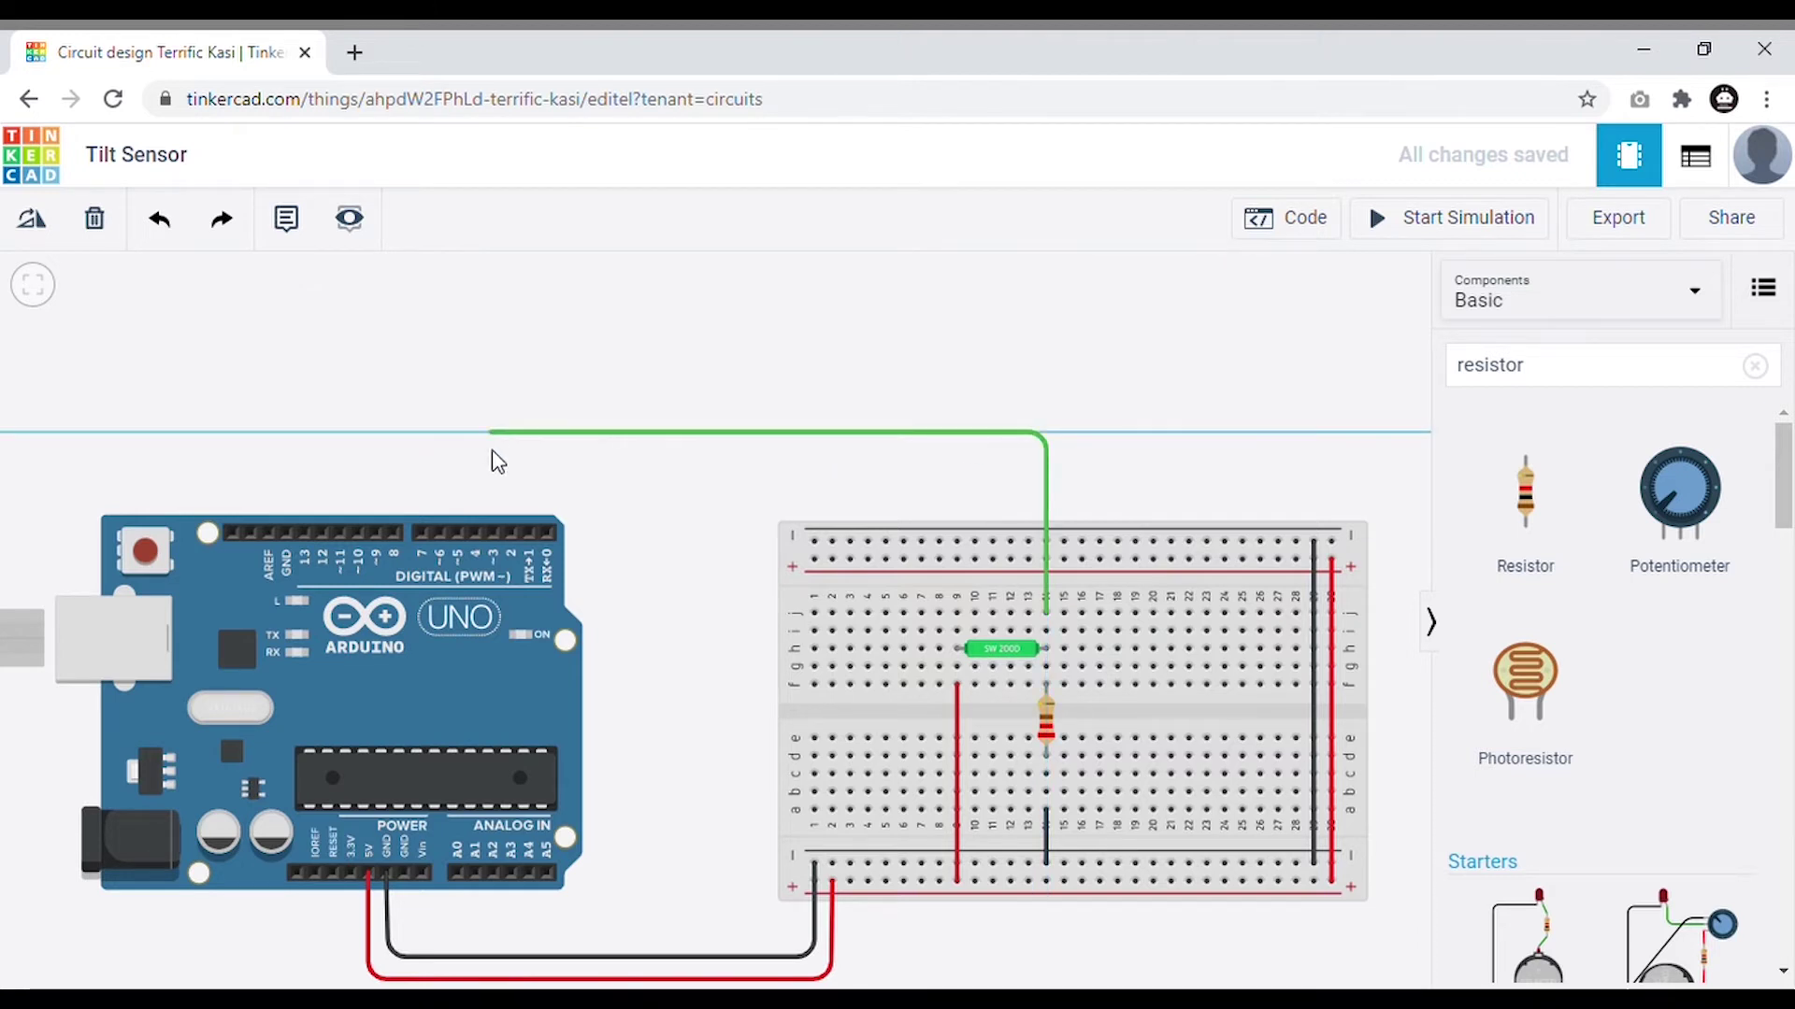
click(492, 530)
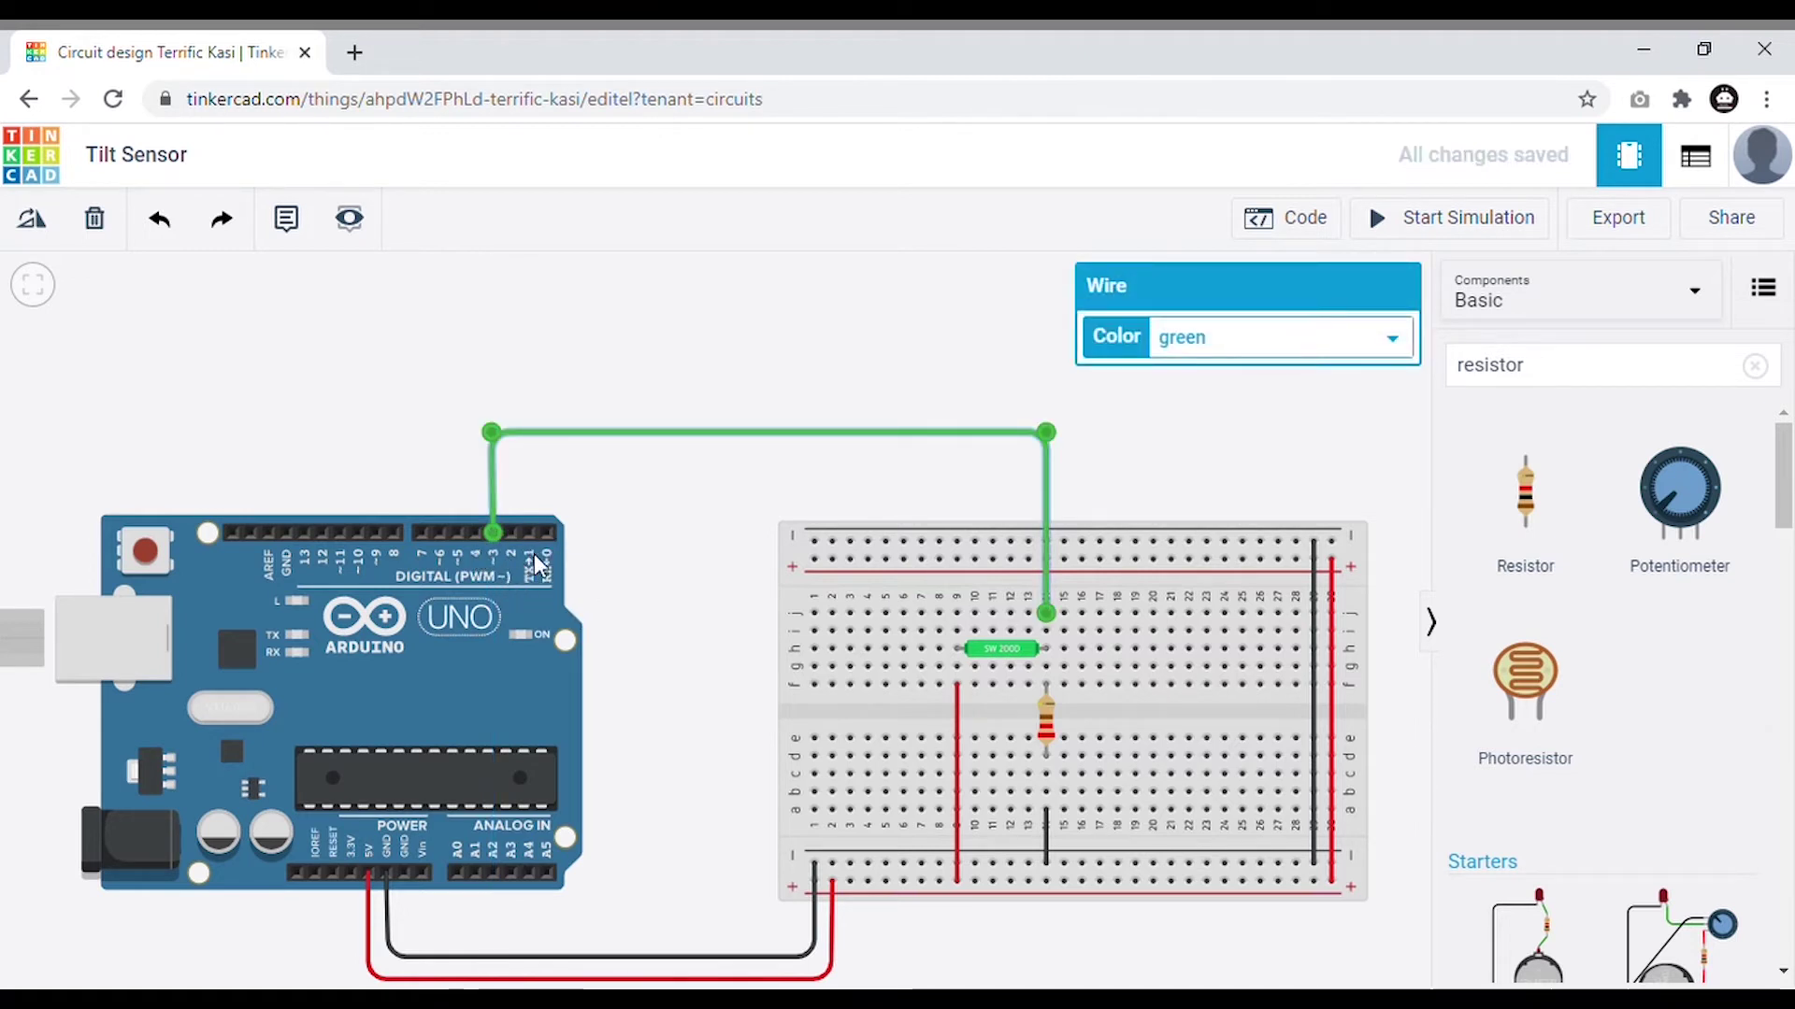
click(704, 636)
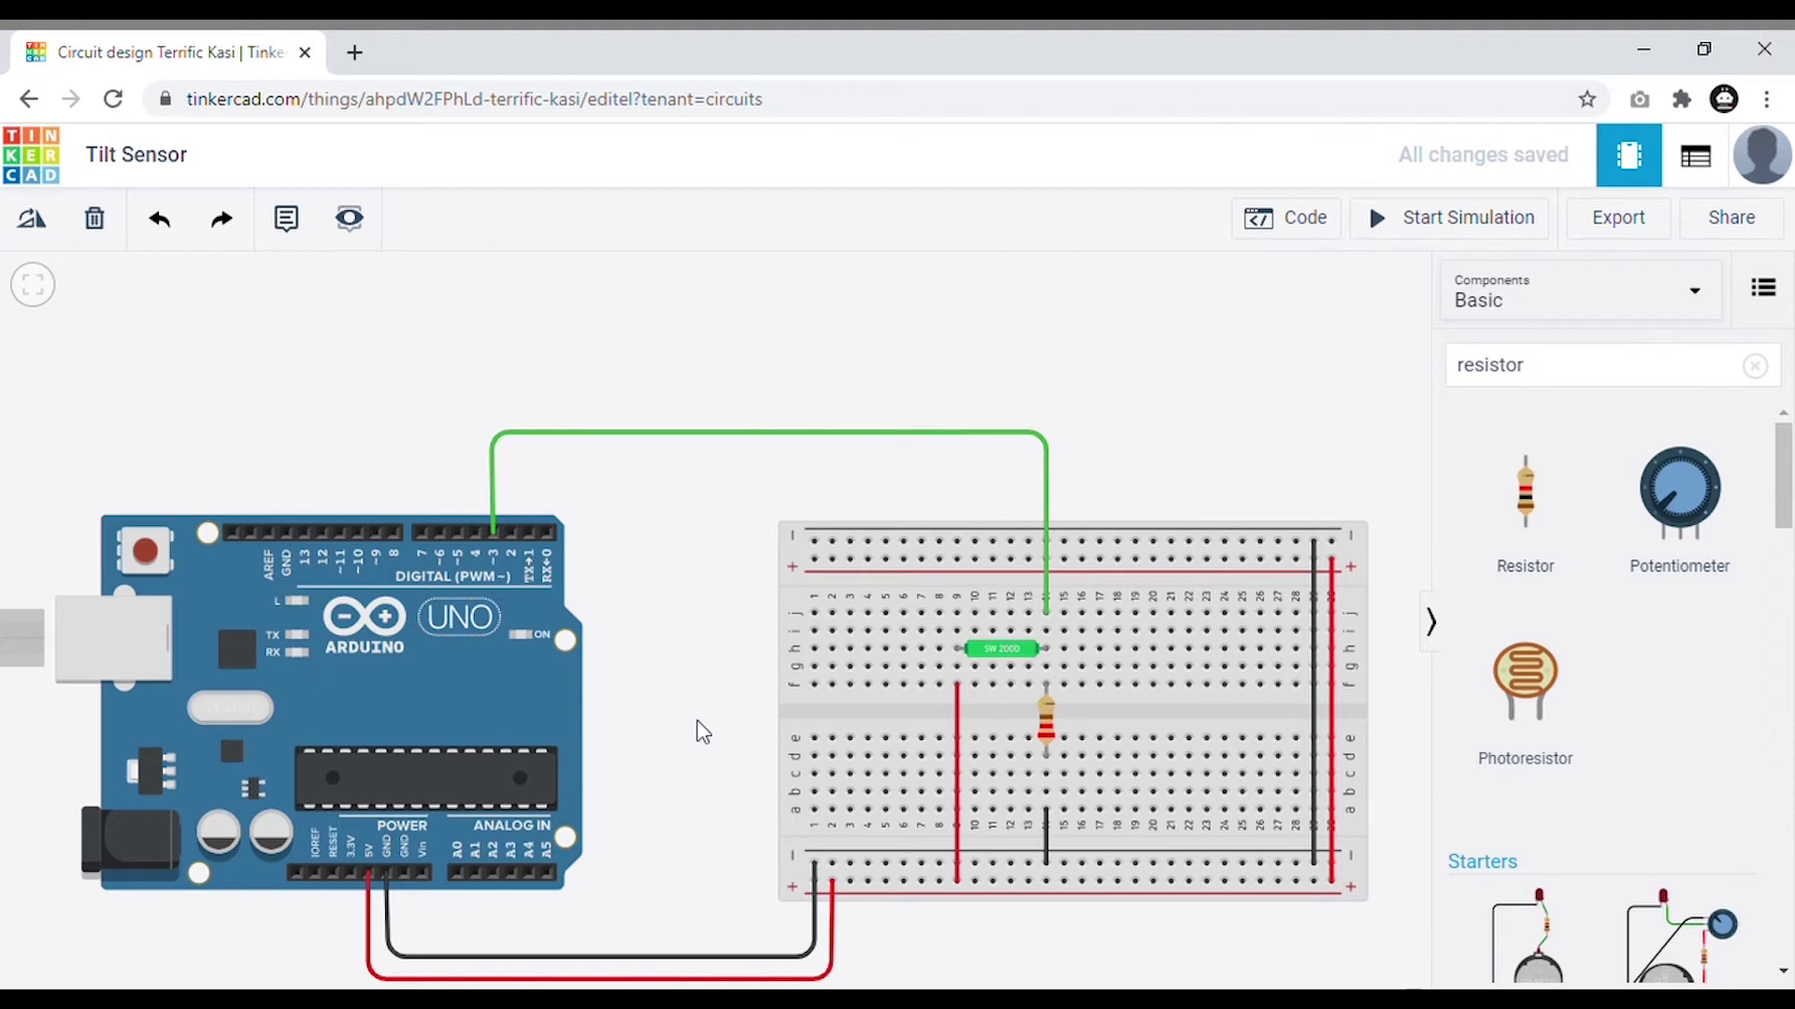
Scroll the canvas to view the fully wired tilt-sensor circuit.
scroll(711, 603, down, 3)
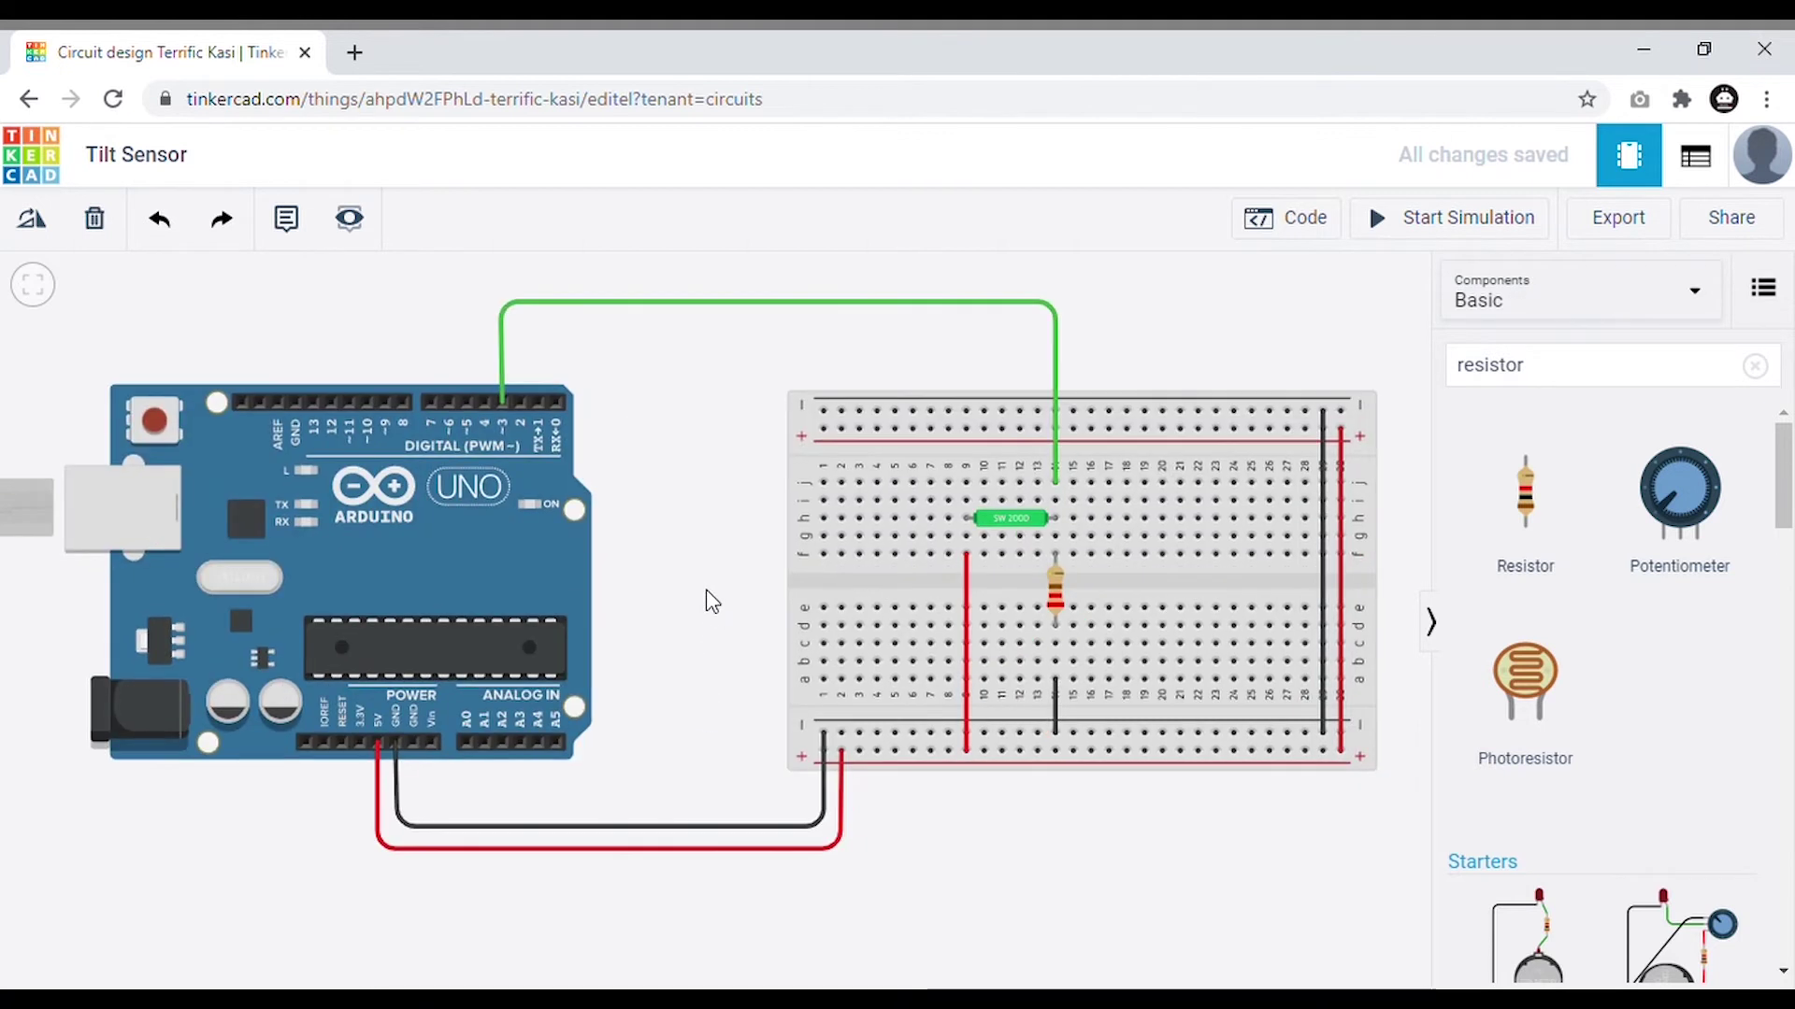
scroll(703, 613, up, 1)
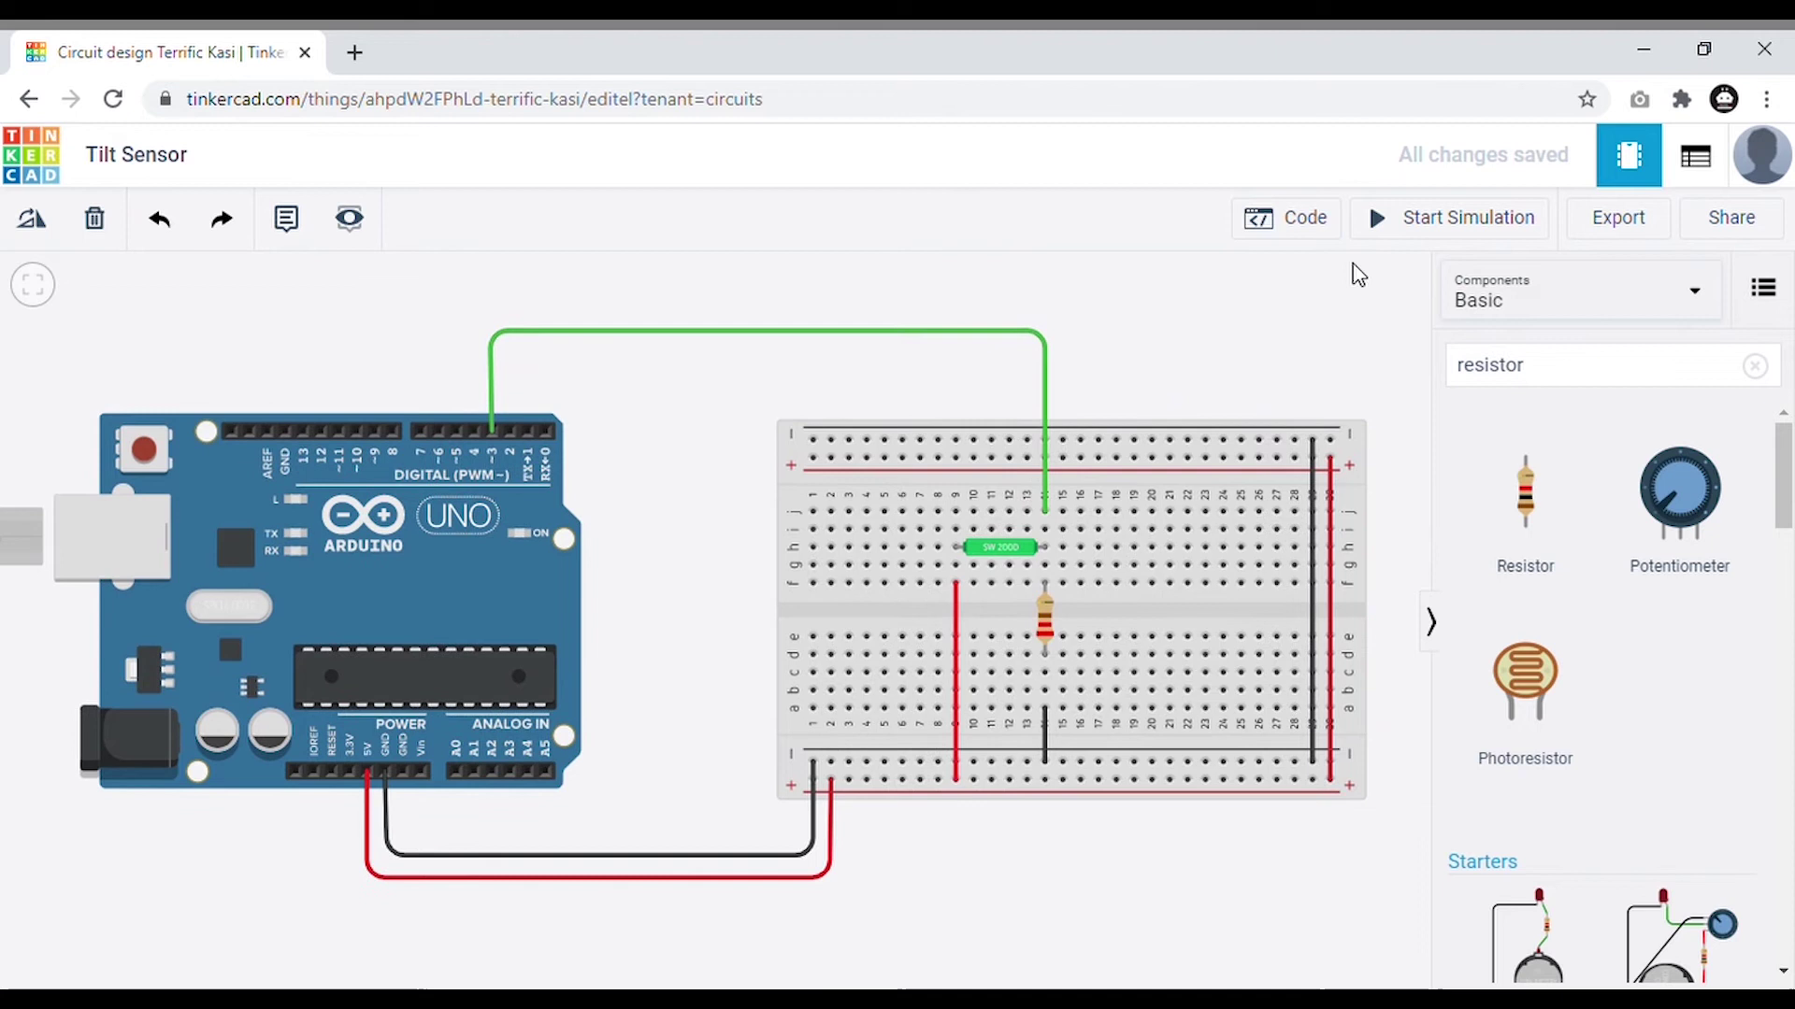
Open the Code editor and create a block variable named TiltSesnor.
click(1313, 234)
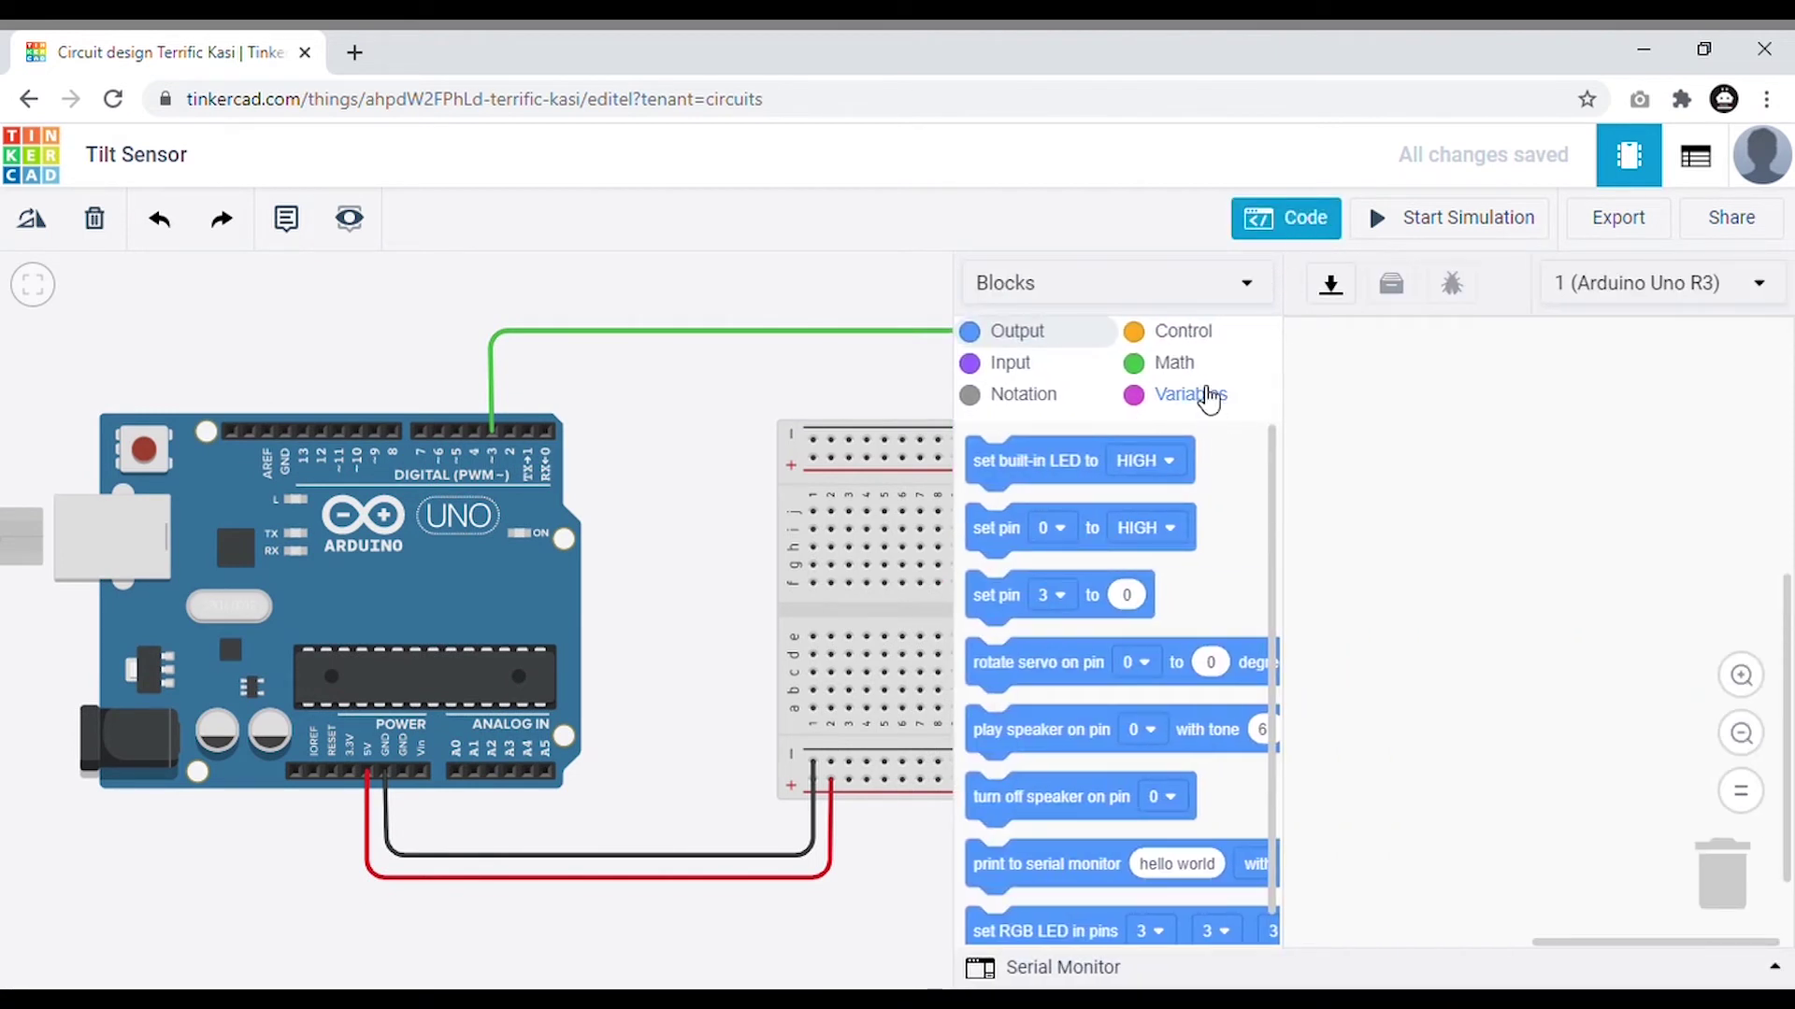
click(1206, 395)
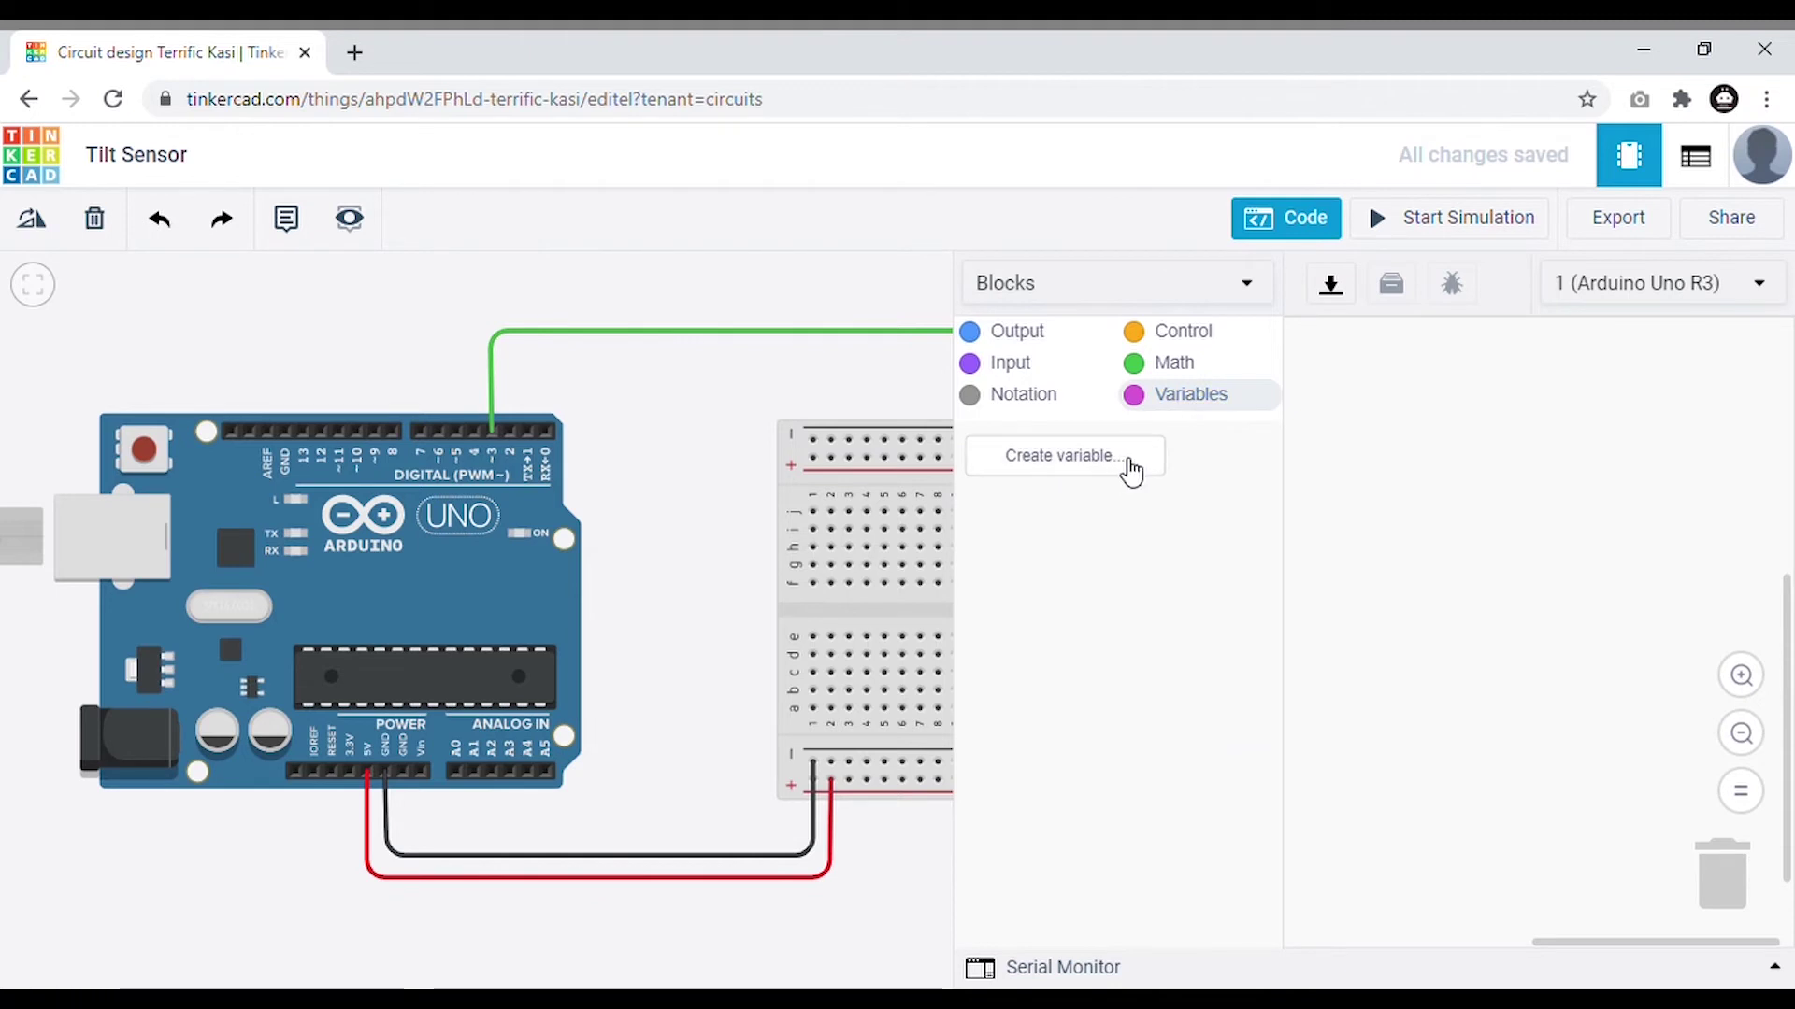
click(1131, 463)
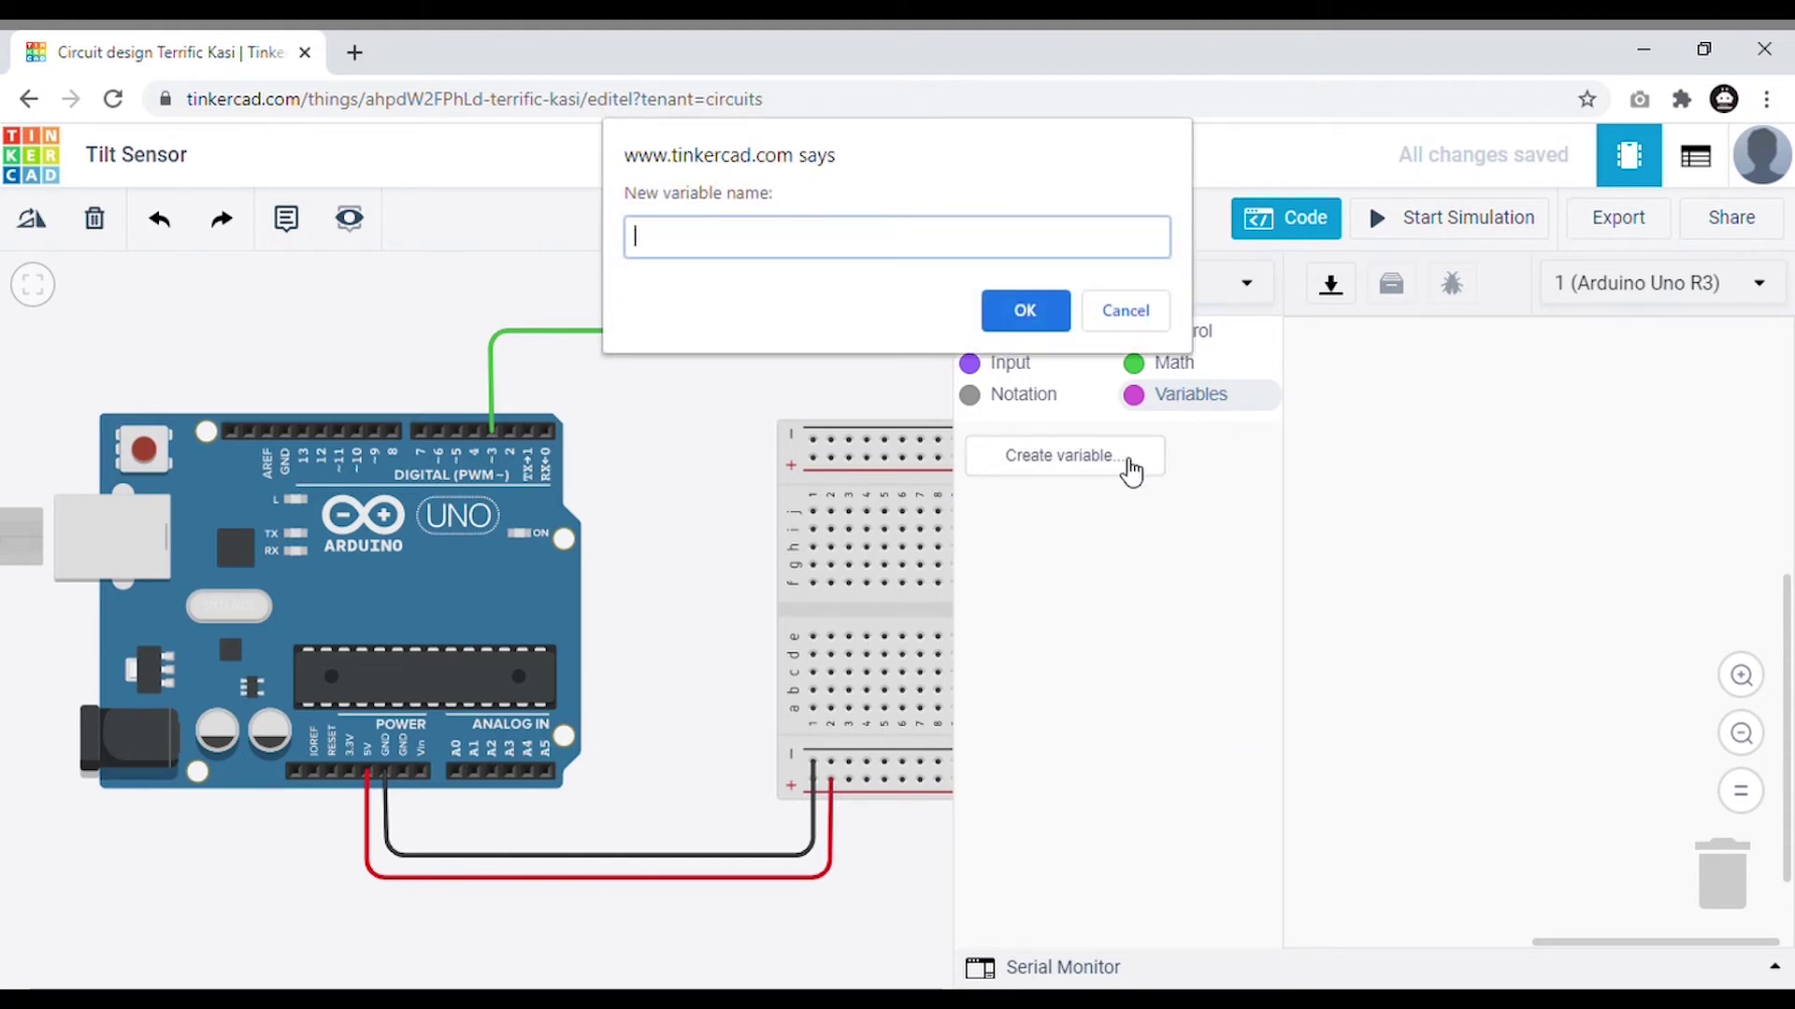
text(Tilt)
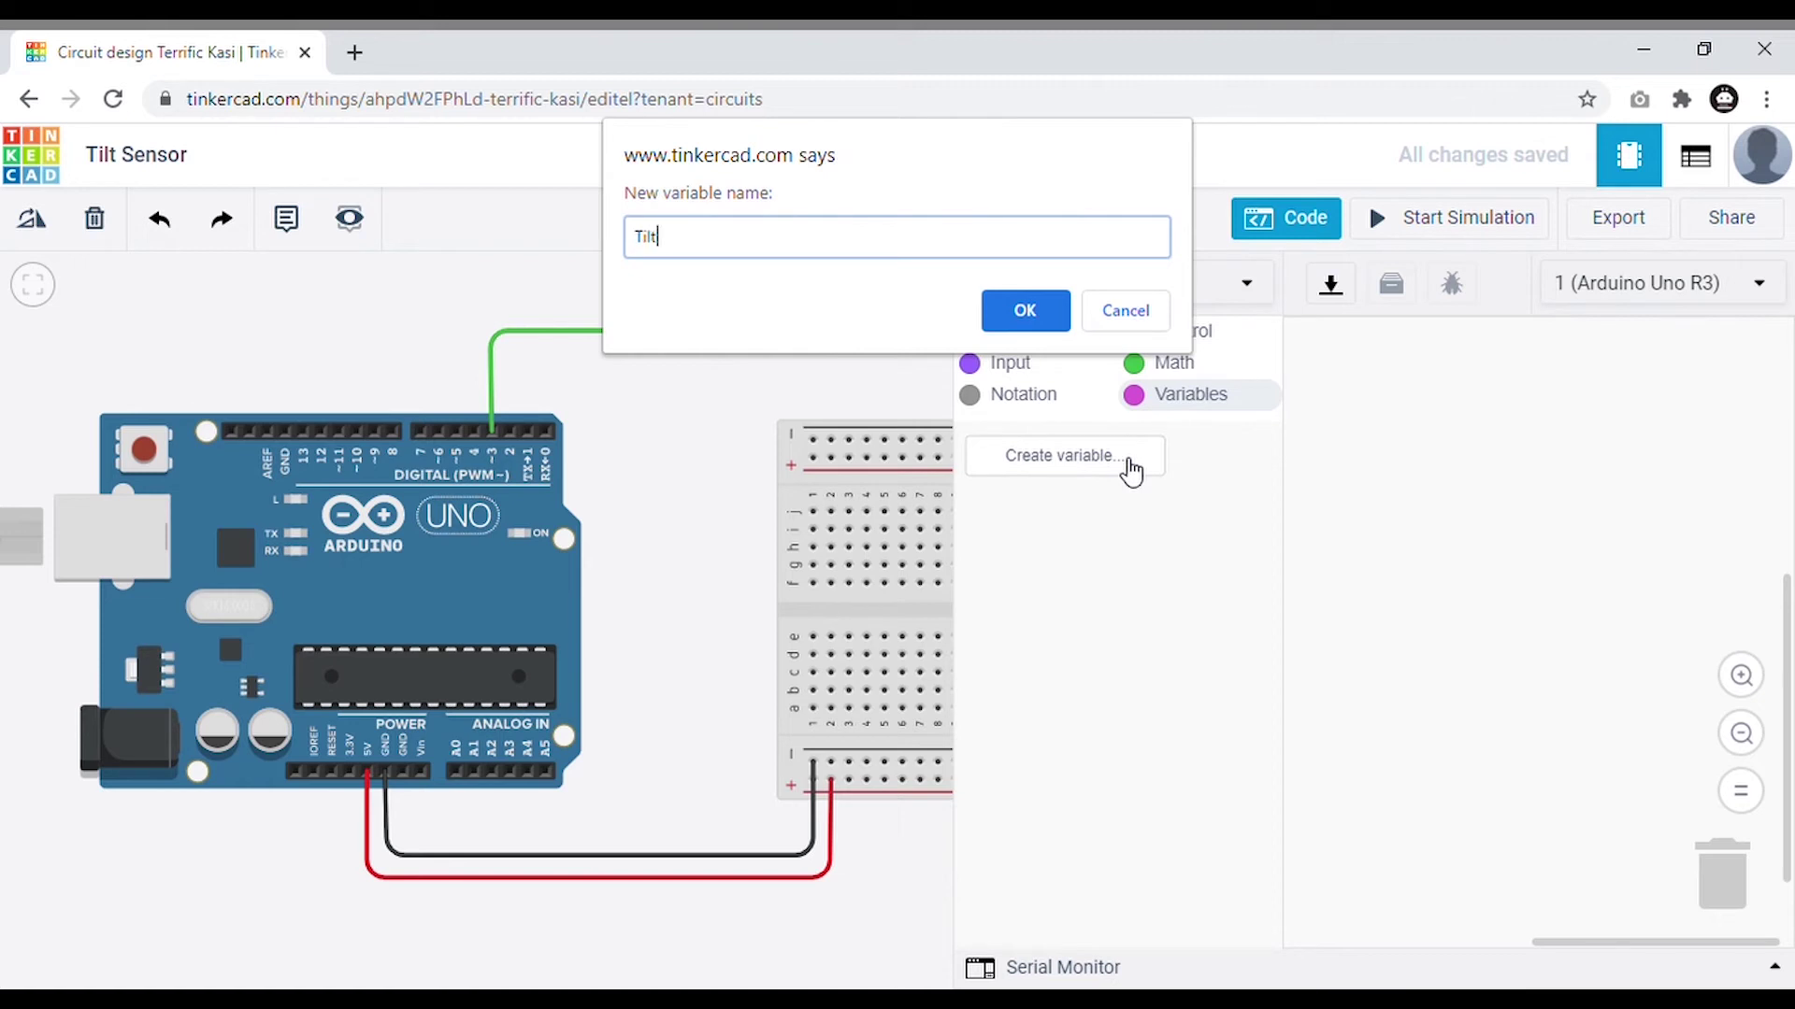
text(Senor)
key(Left)
key(Left)
key(Left)
text(s)
key(Home)
key(Return)
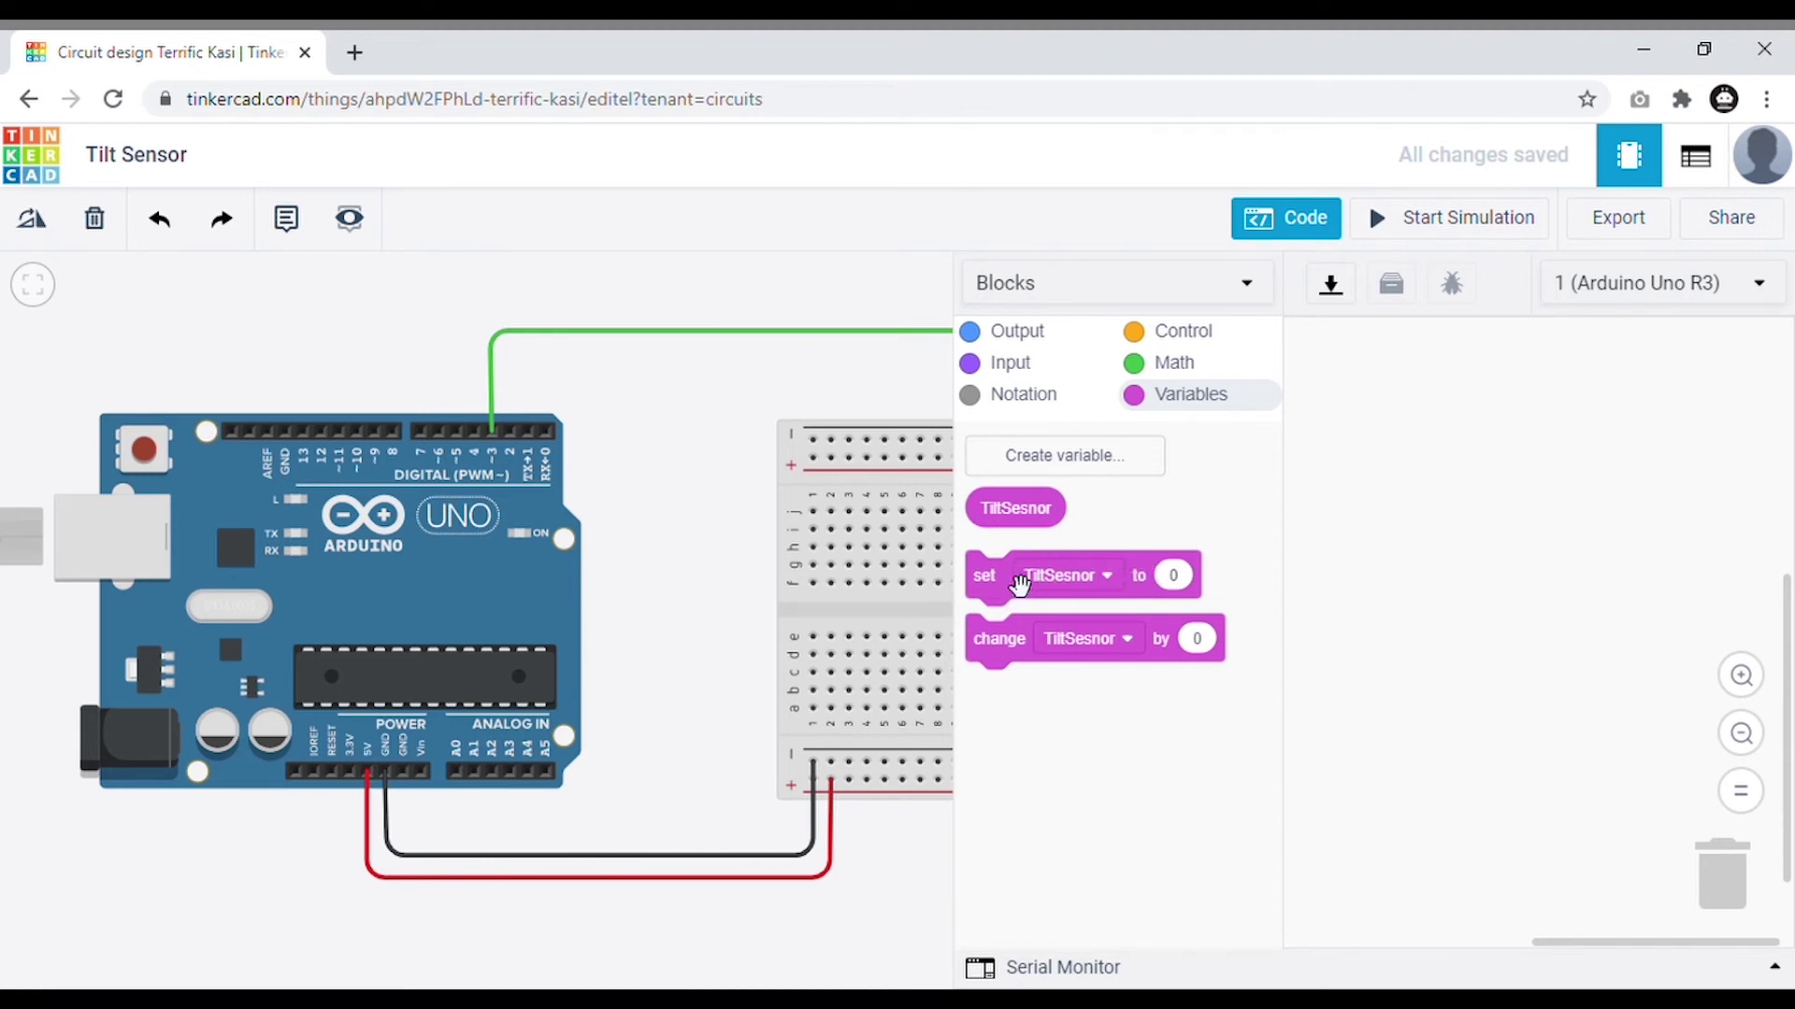
Add a 'set TiltSesnor to read digital pin 3' block to the program.
drag(1010, 603, 1382, 458)
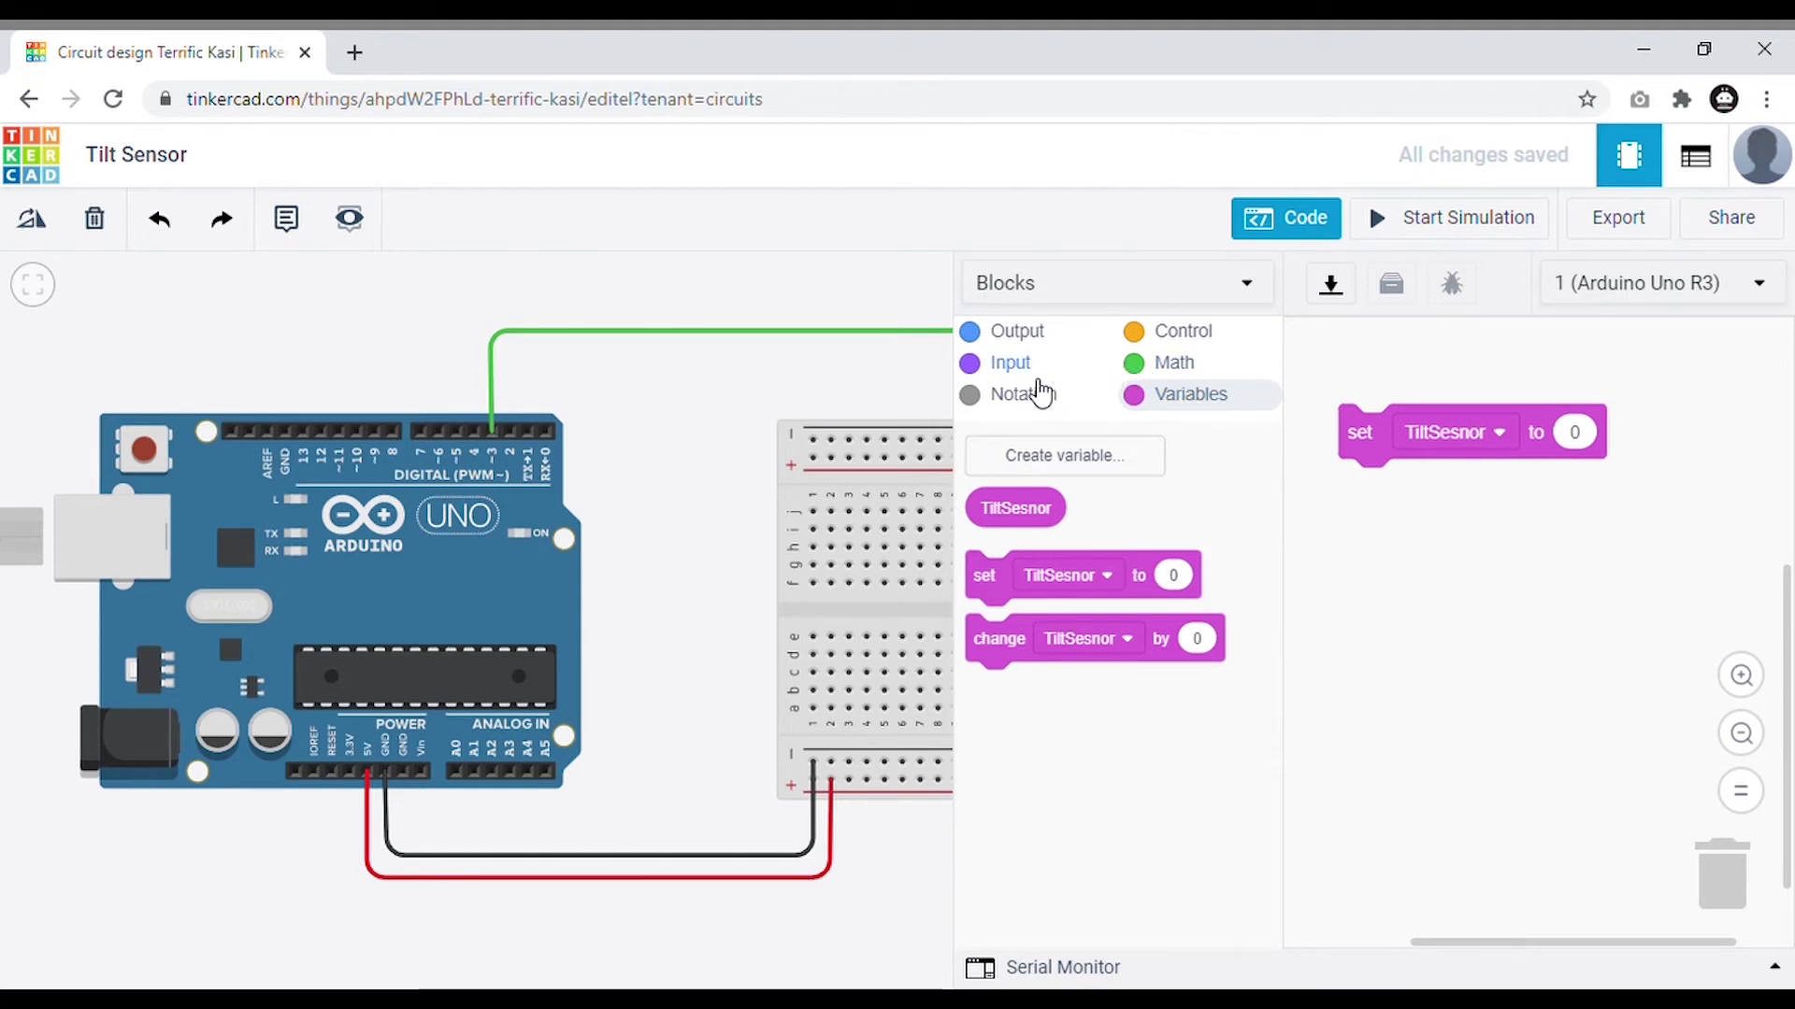
click(1030, 374)
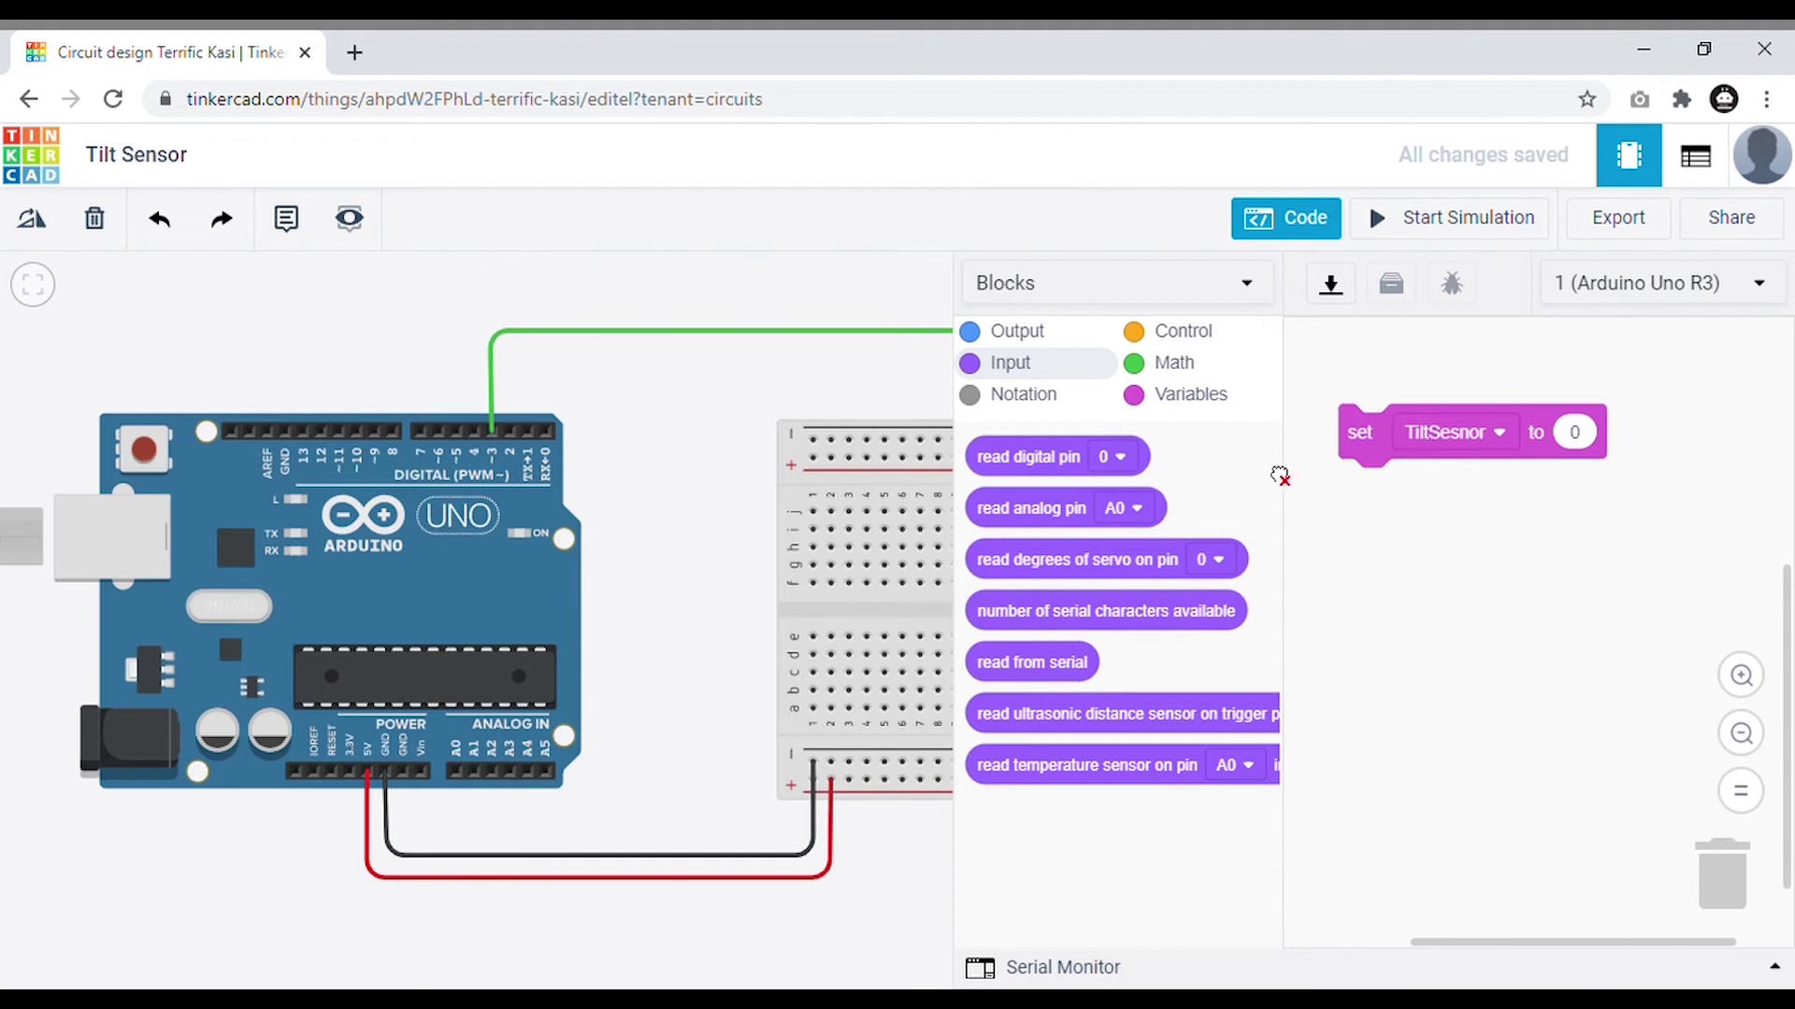
drag(1279, 476, 1634, 457)
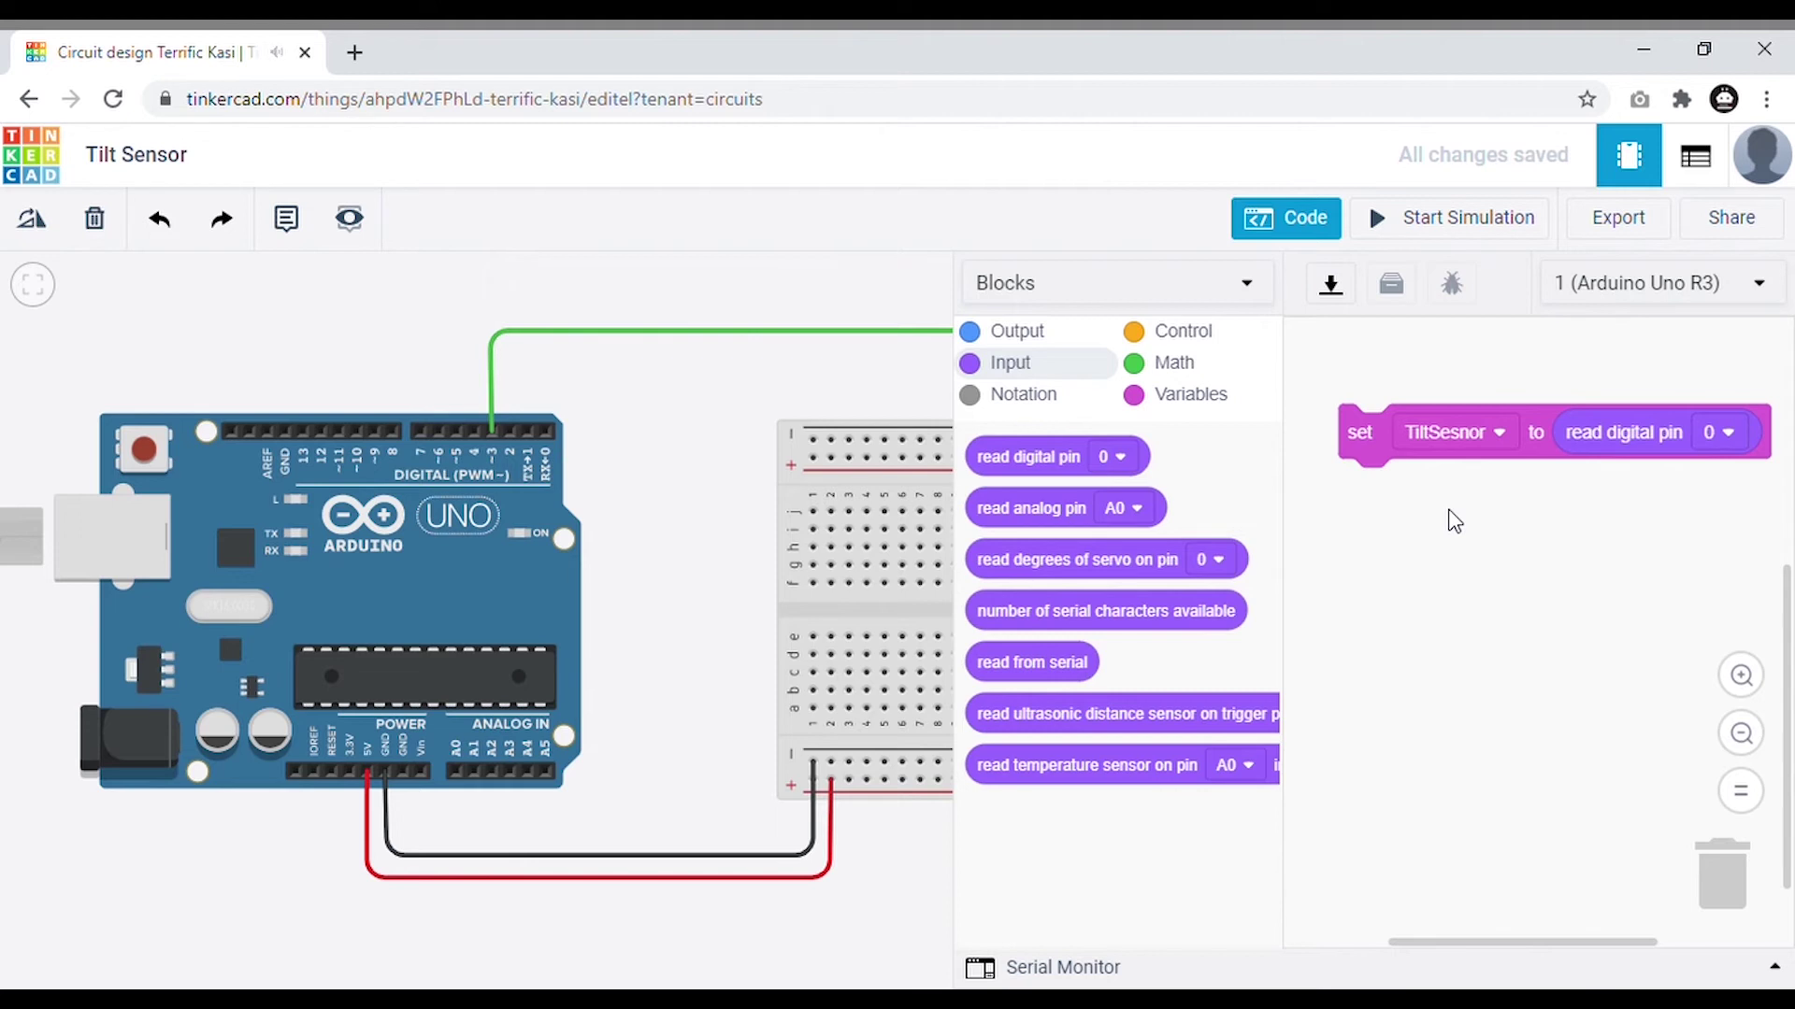
click(1713, 434)
click(1666, 577)
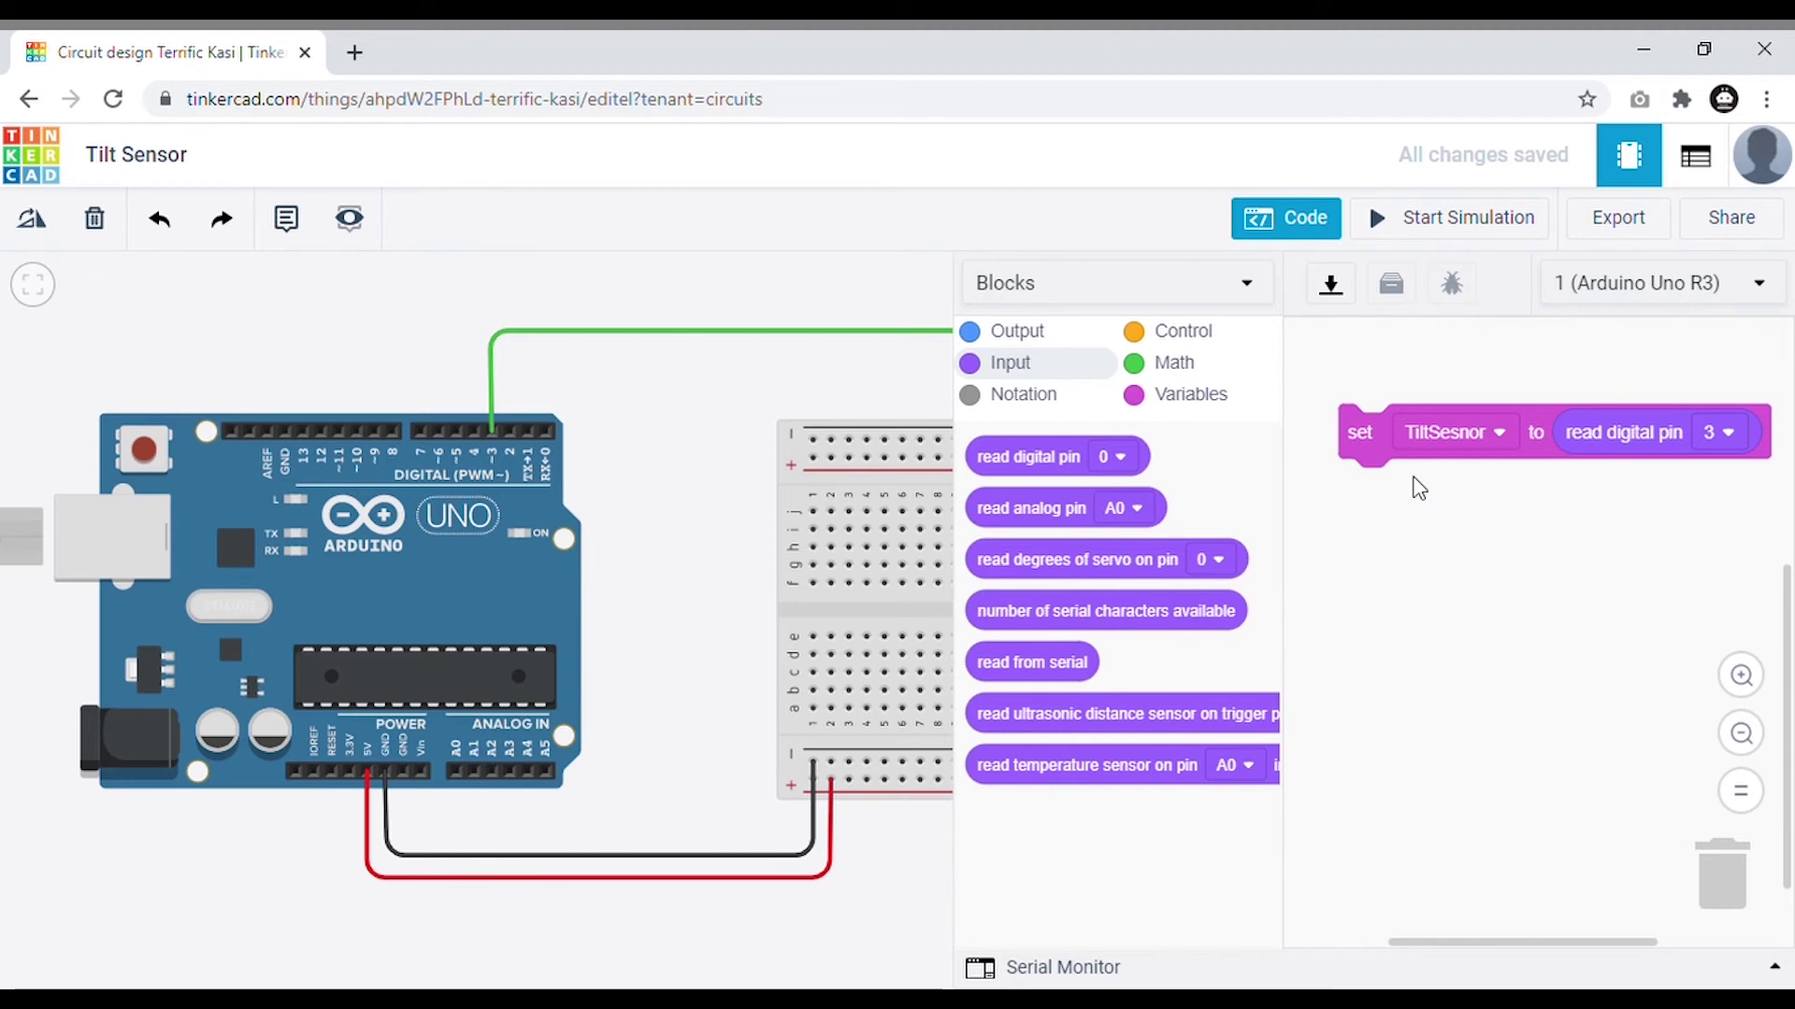
Add a 'print to serial monitor' block under the set block, printing the TiltSesnor variable.
click(1027, 331)
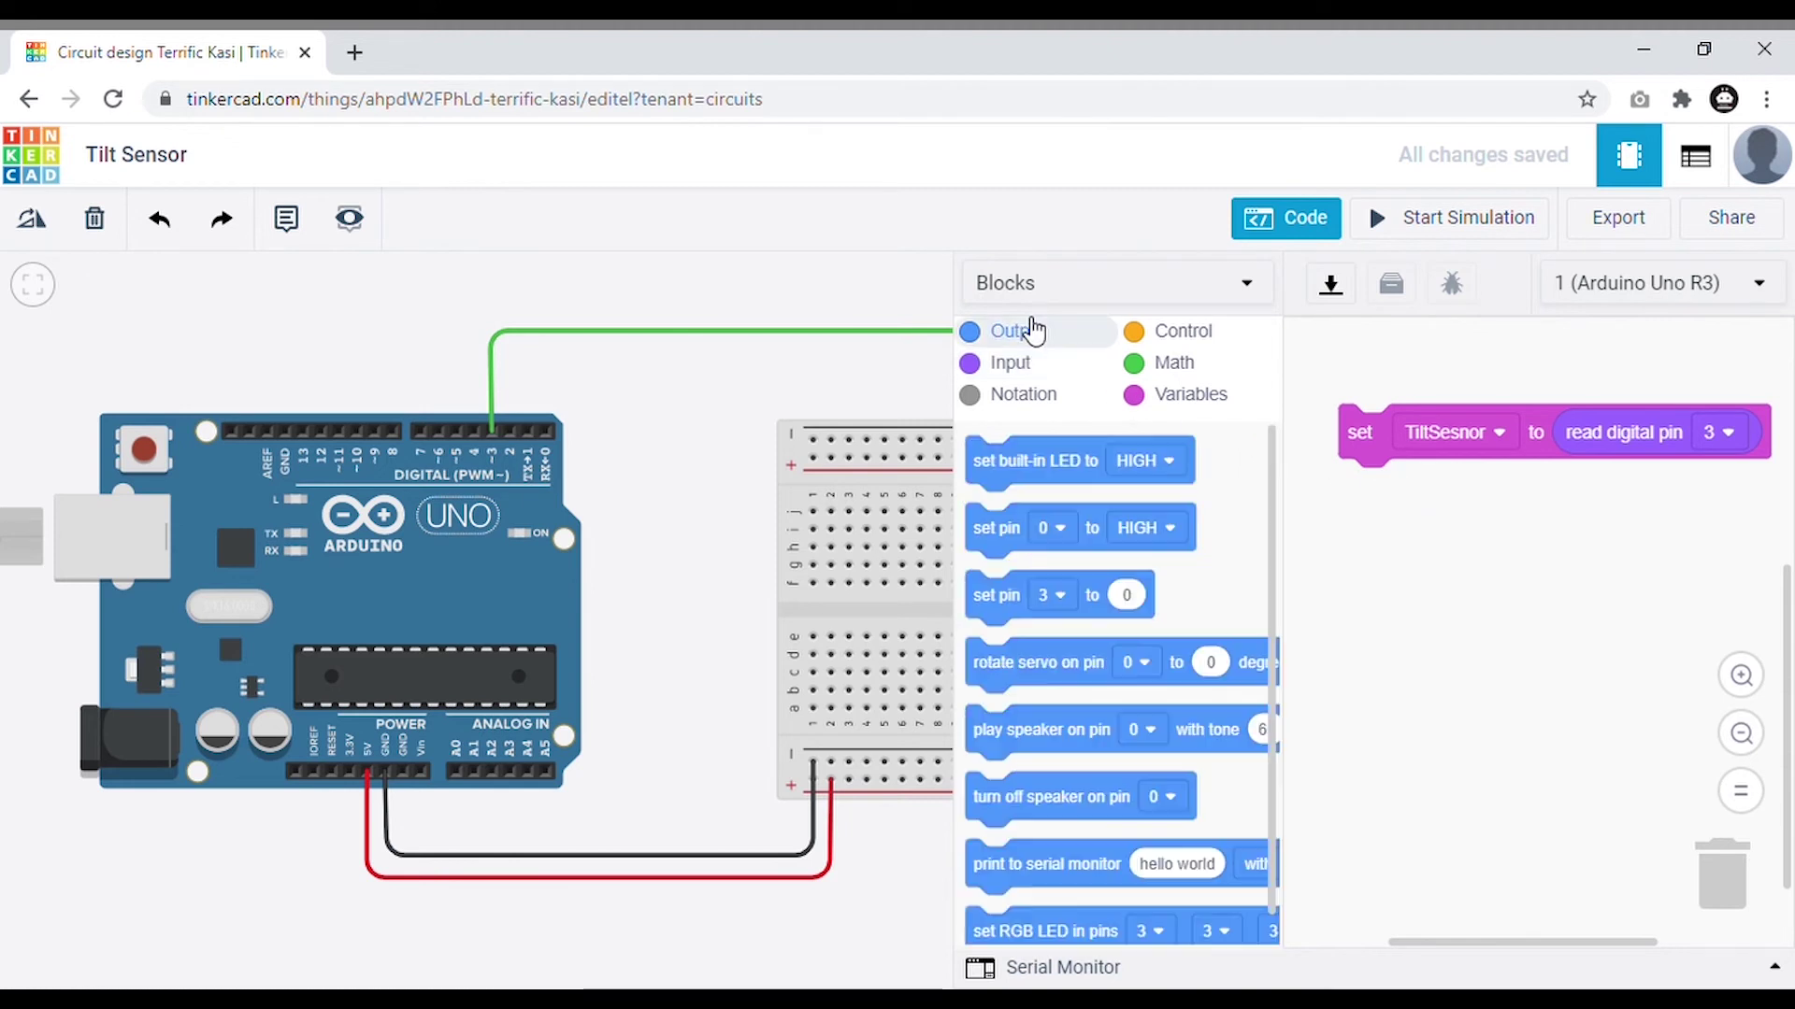
scroll(1033, 811, down, 1)
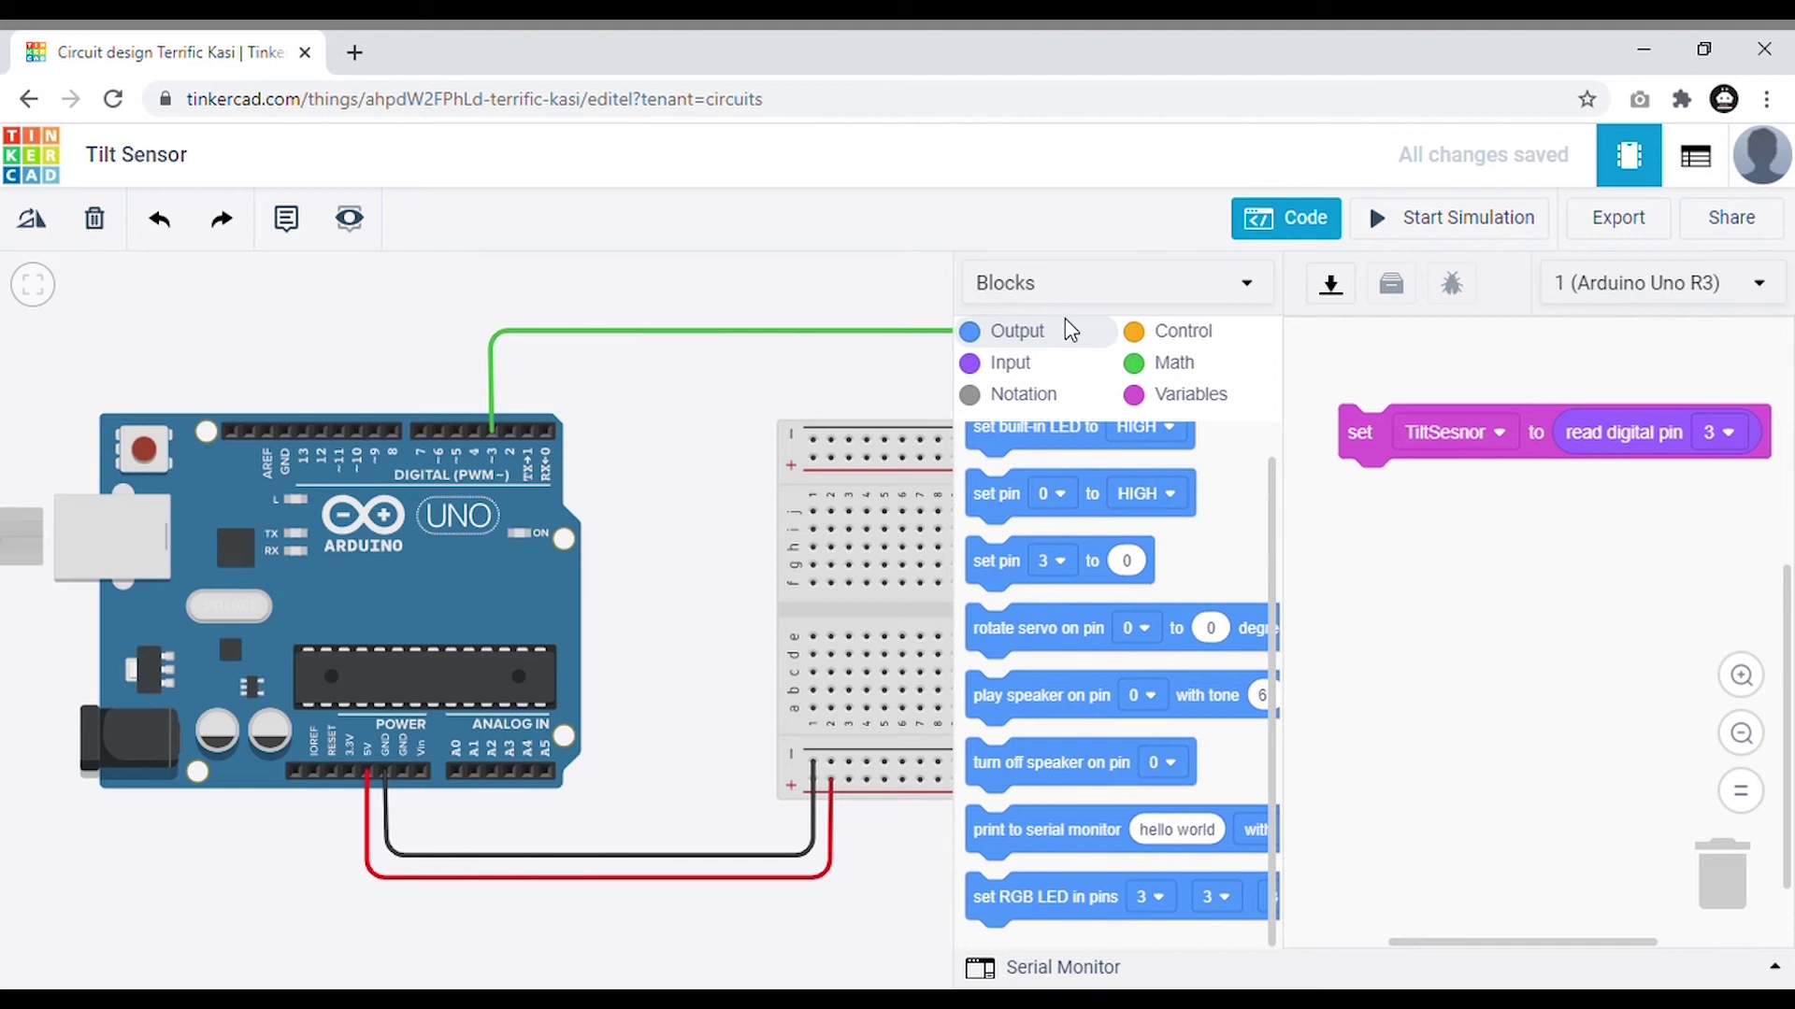
drag(1009, 867, 1390, 498)
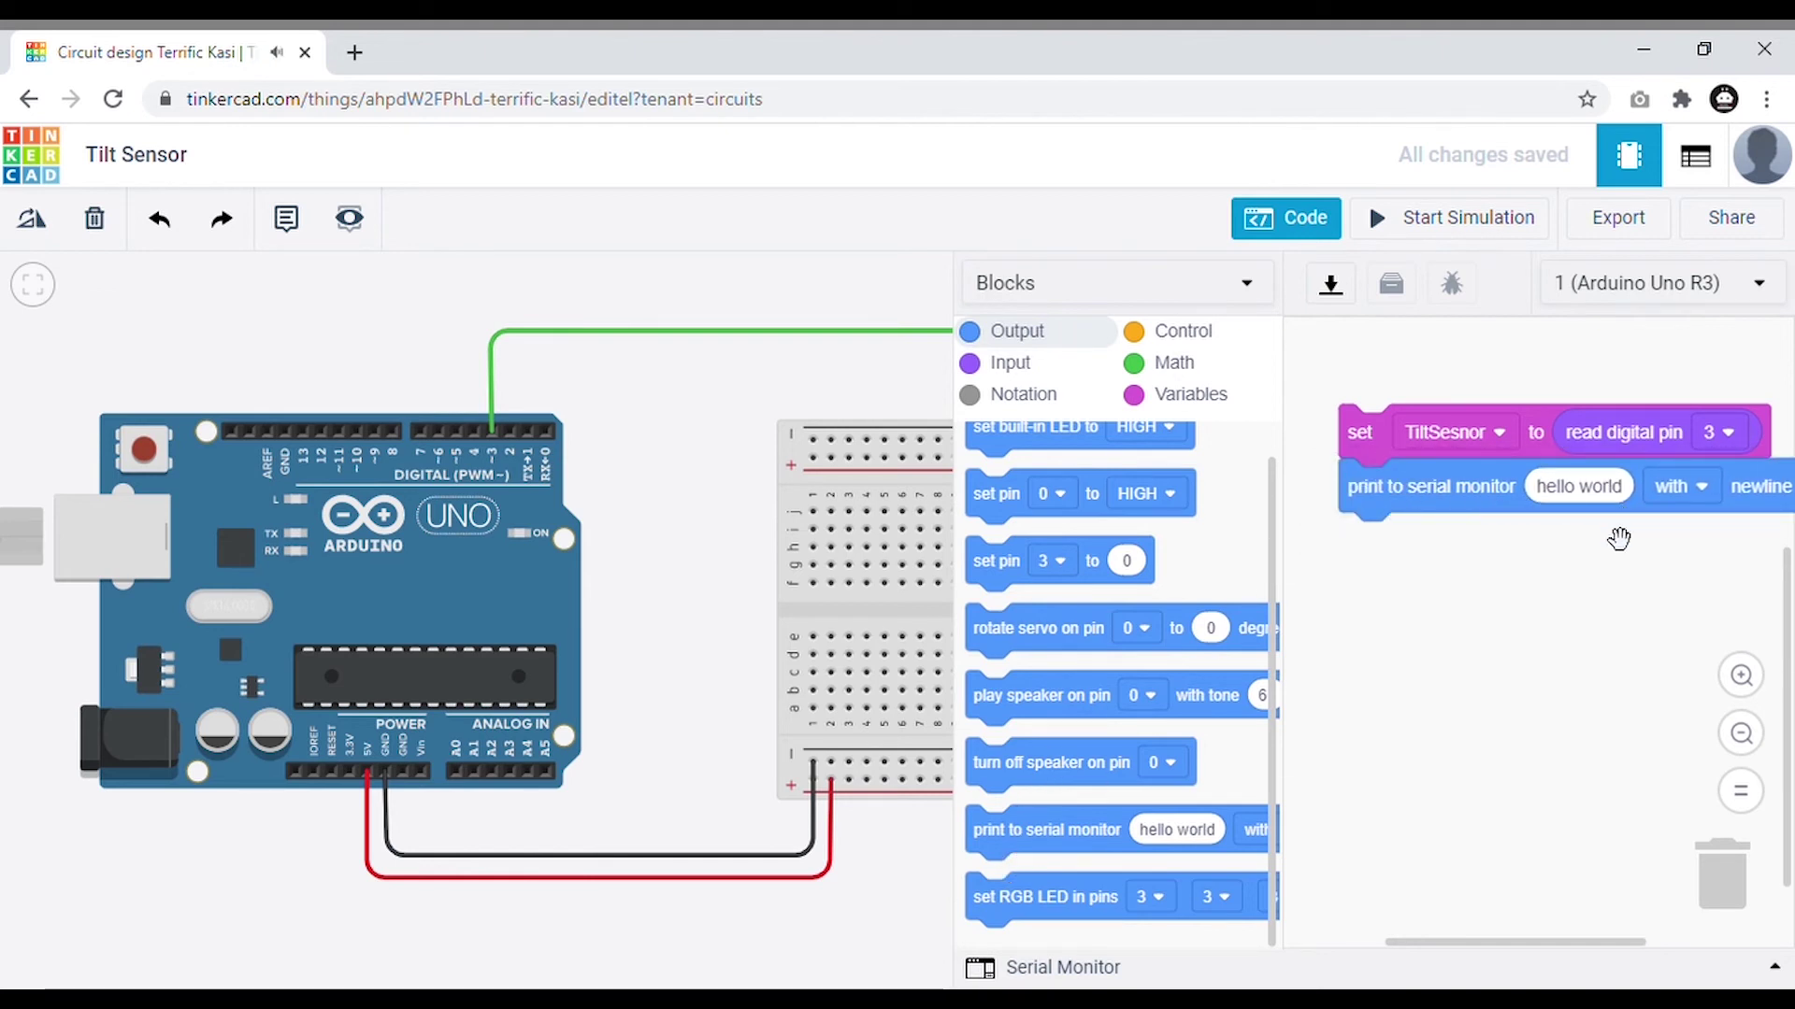
click(1147, 400)
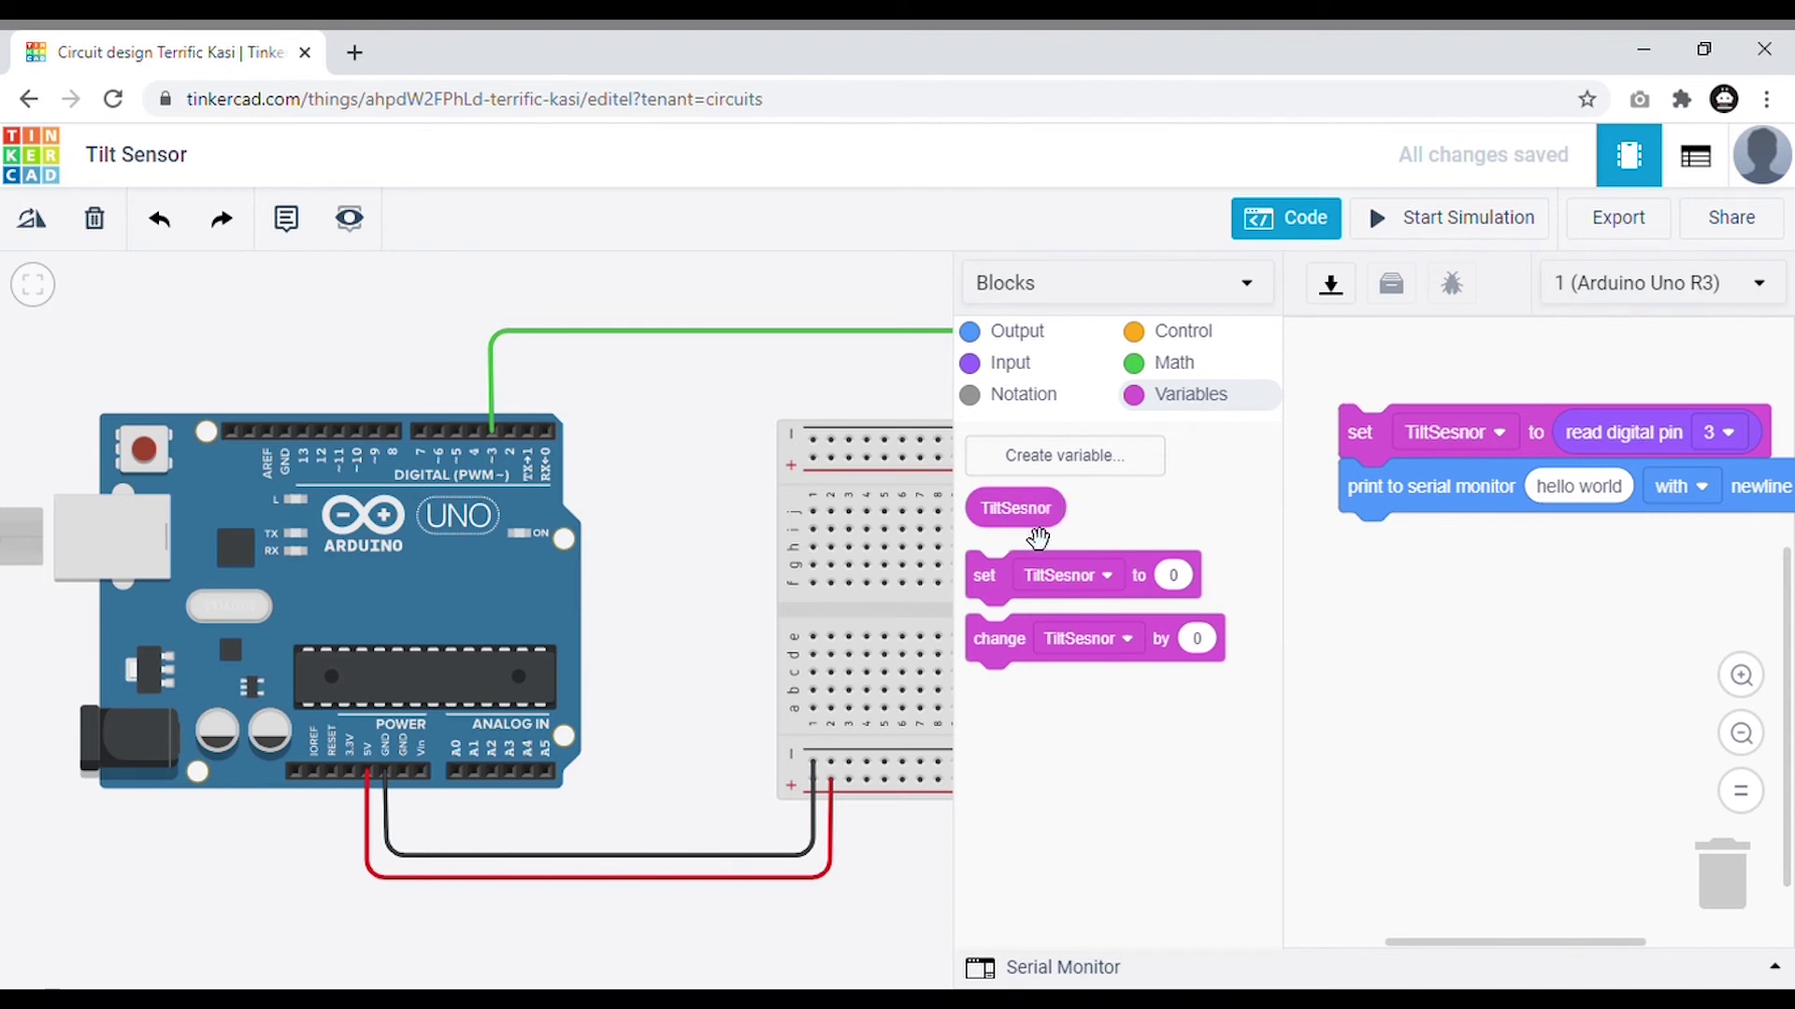
drag(1047, 525, 1604, 500)
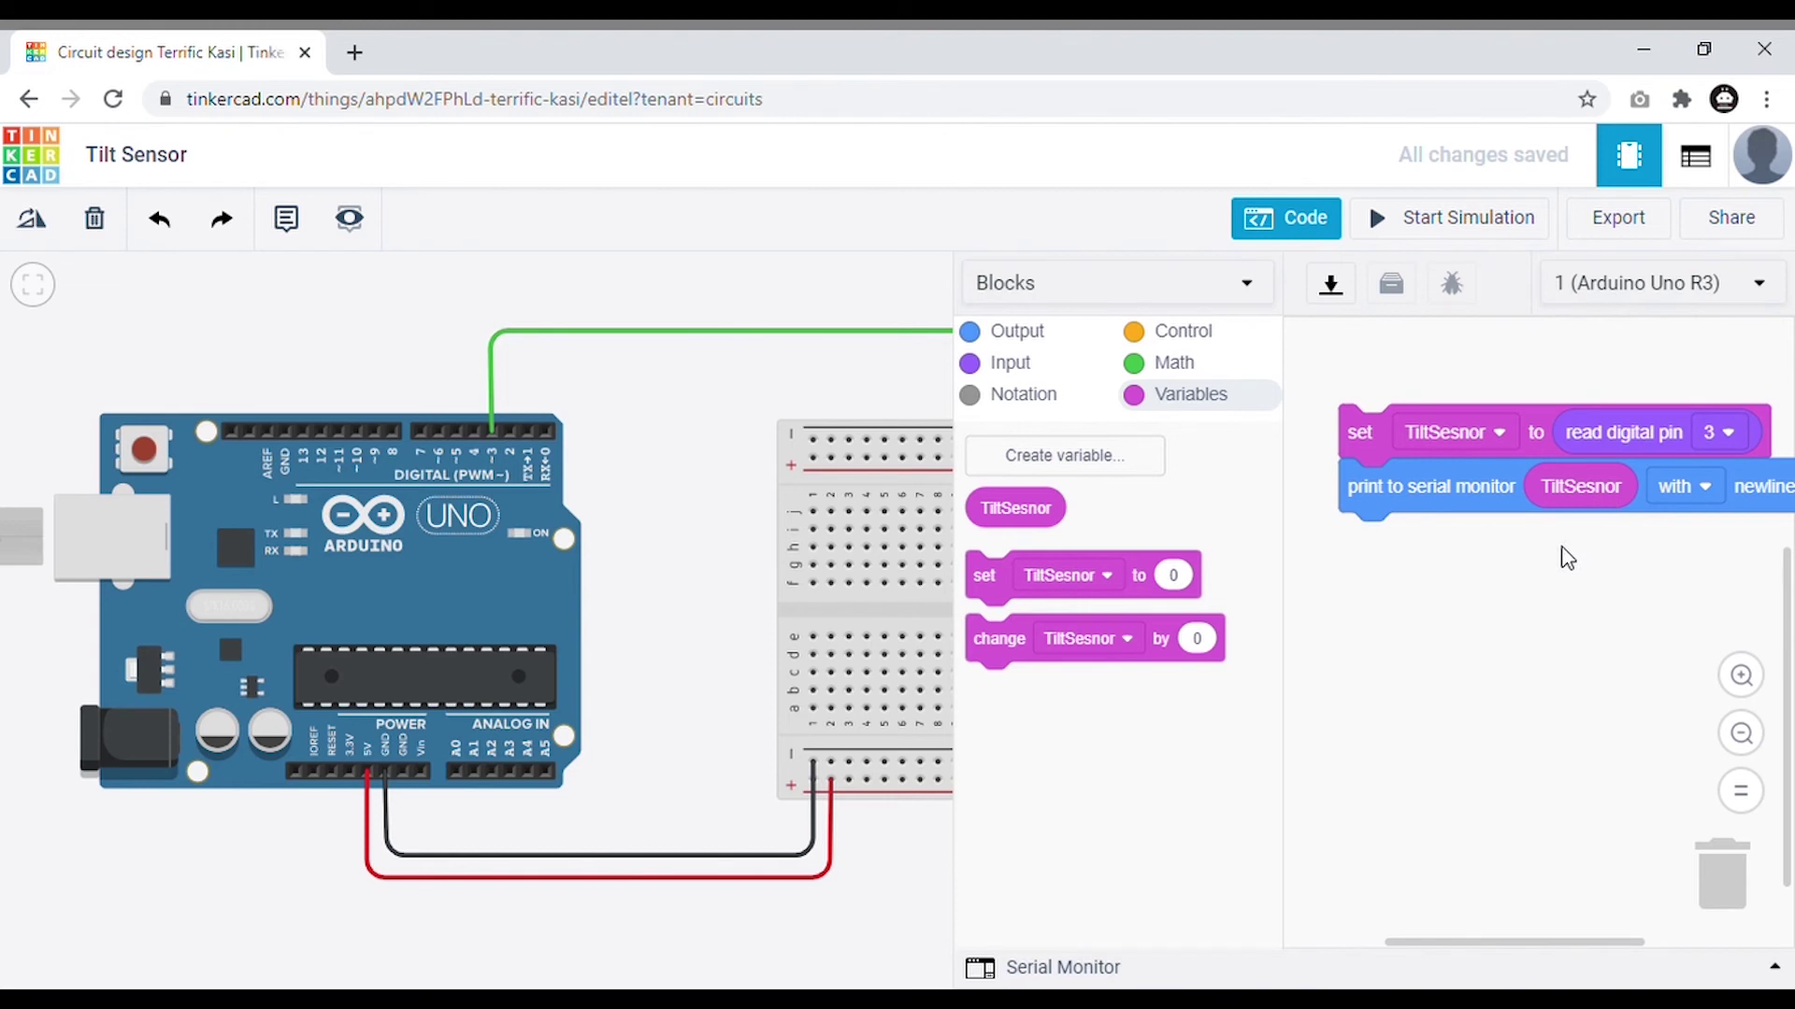
drag(1567, 558, 1526, 558)
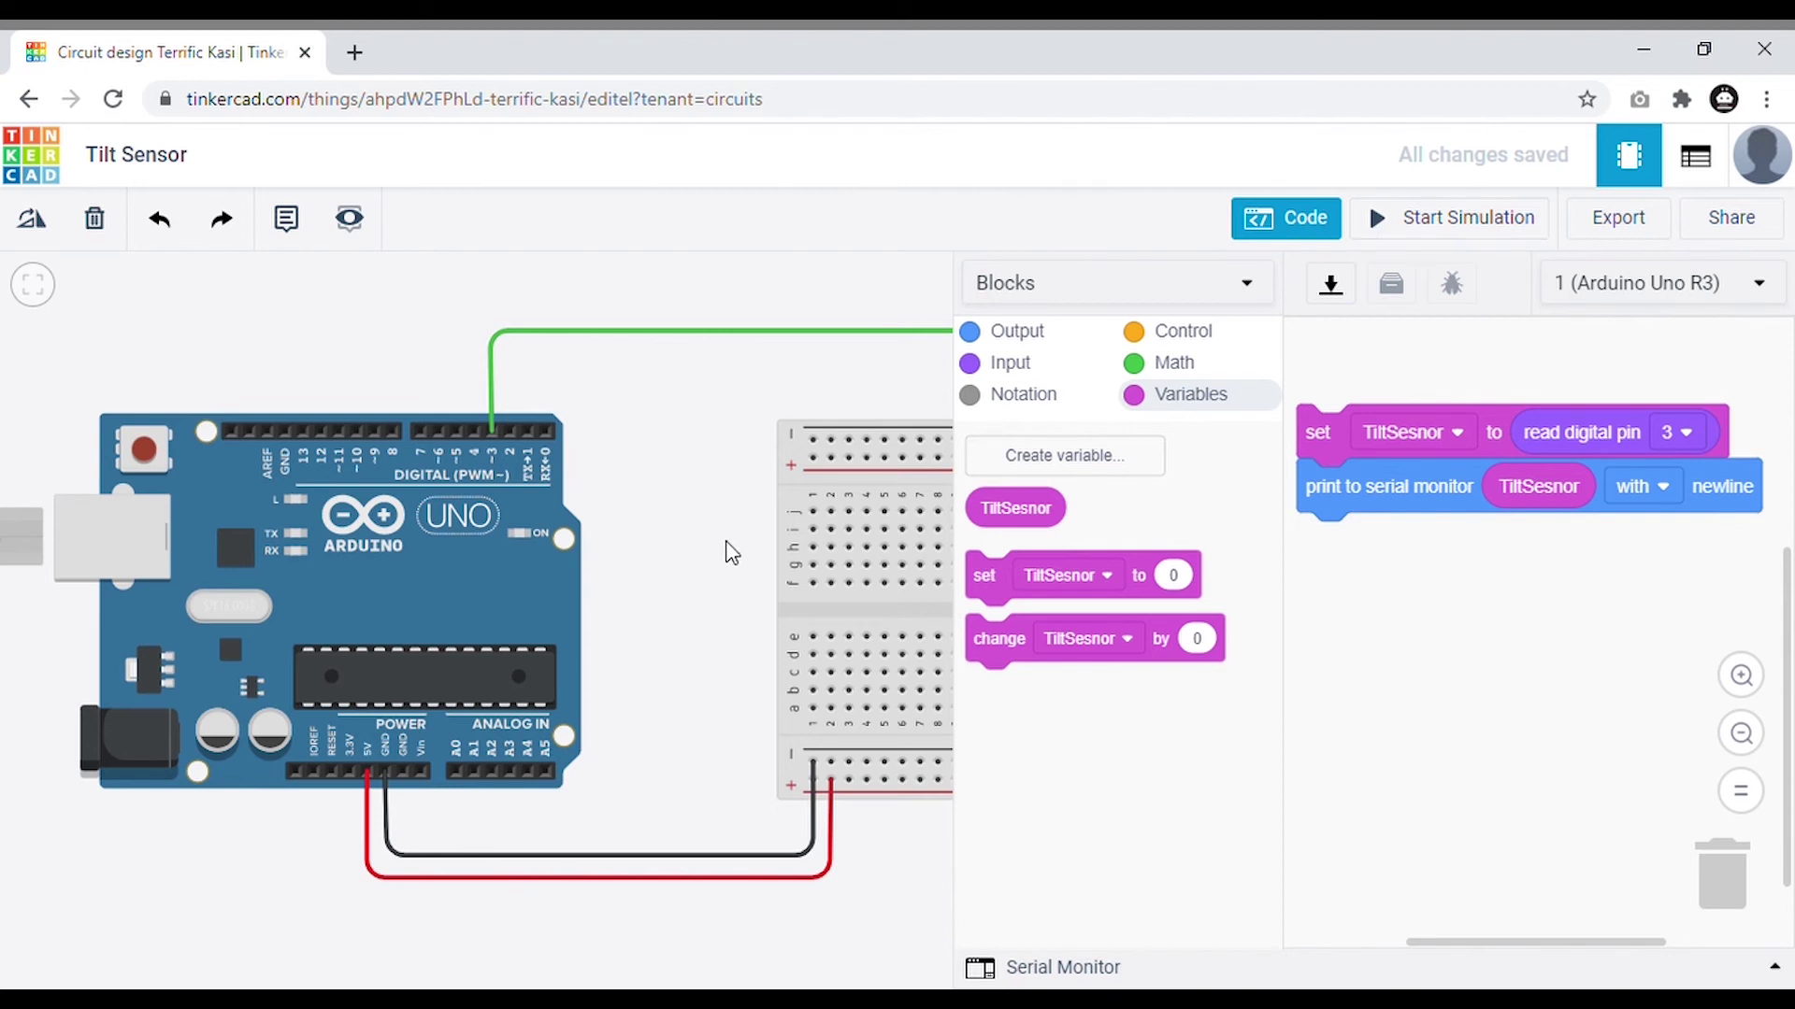
drag(713, 561, 276, 640)
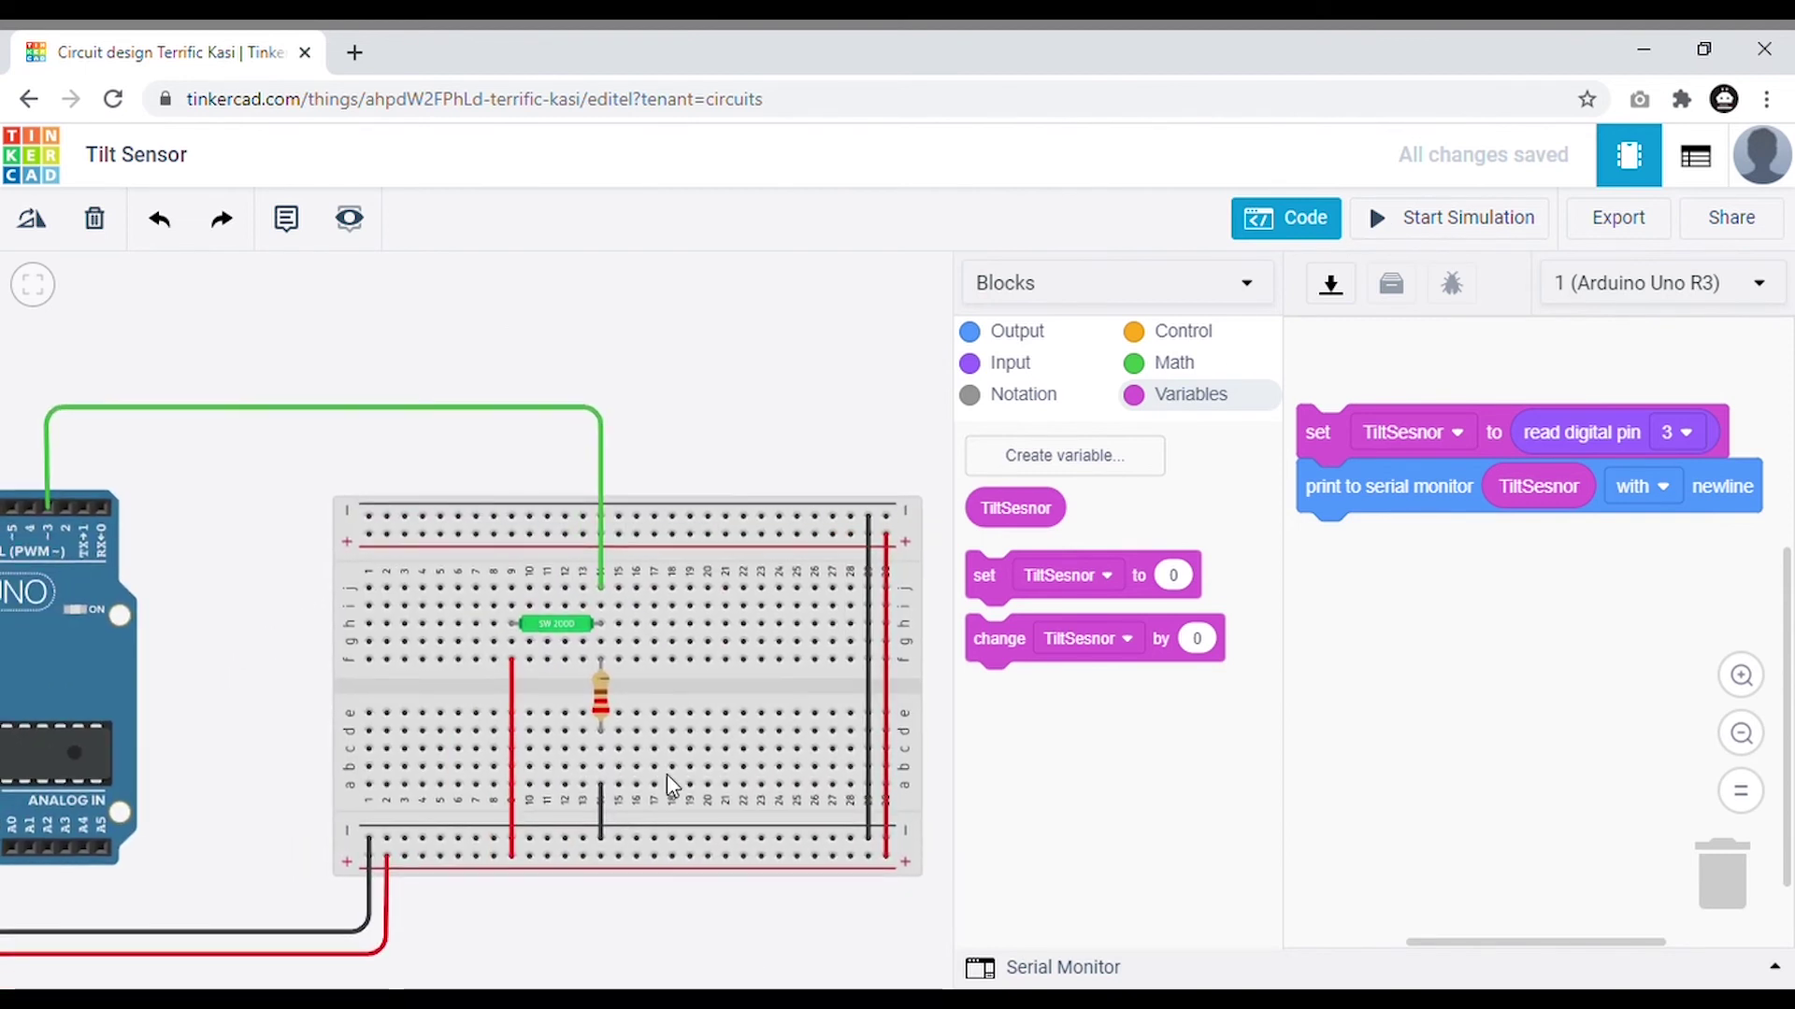
Open the Serial Monitor, start the simulation, and select the tilt sensor to show its tilt slider.
click(1031, 969)
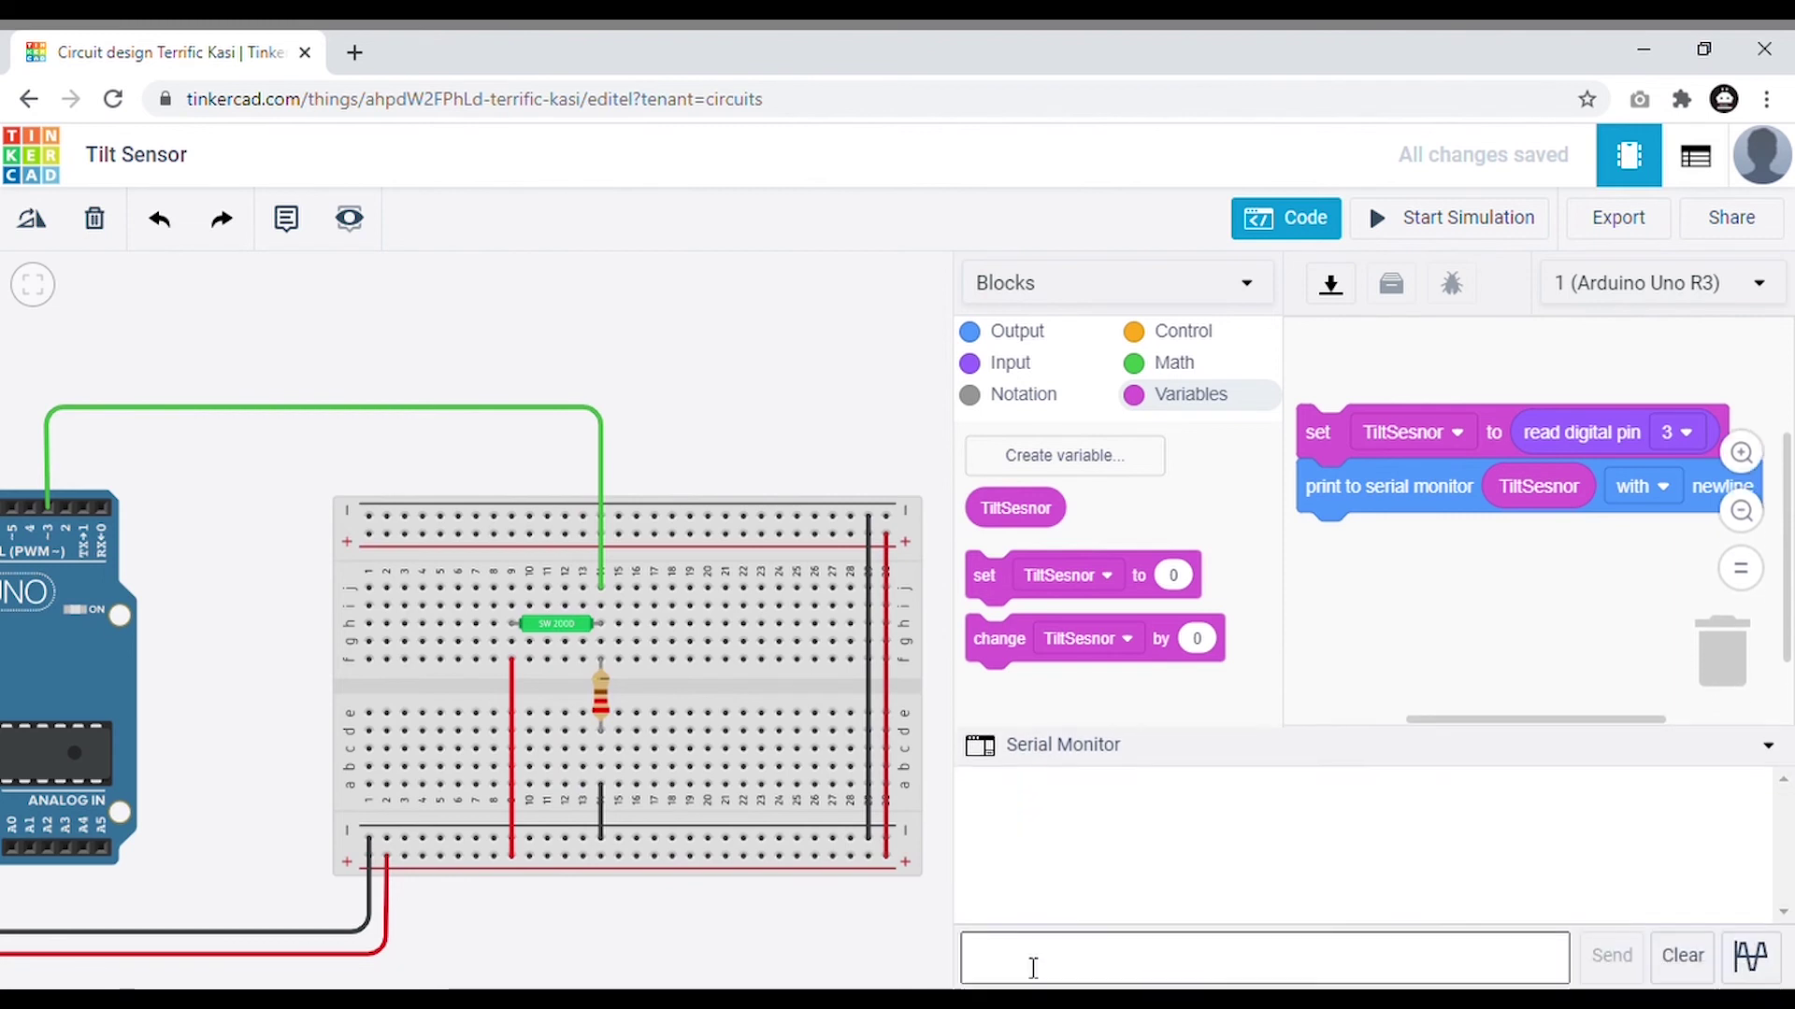
click(1411, 241)
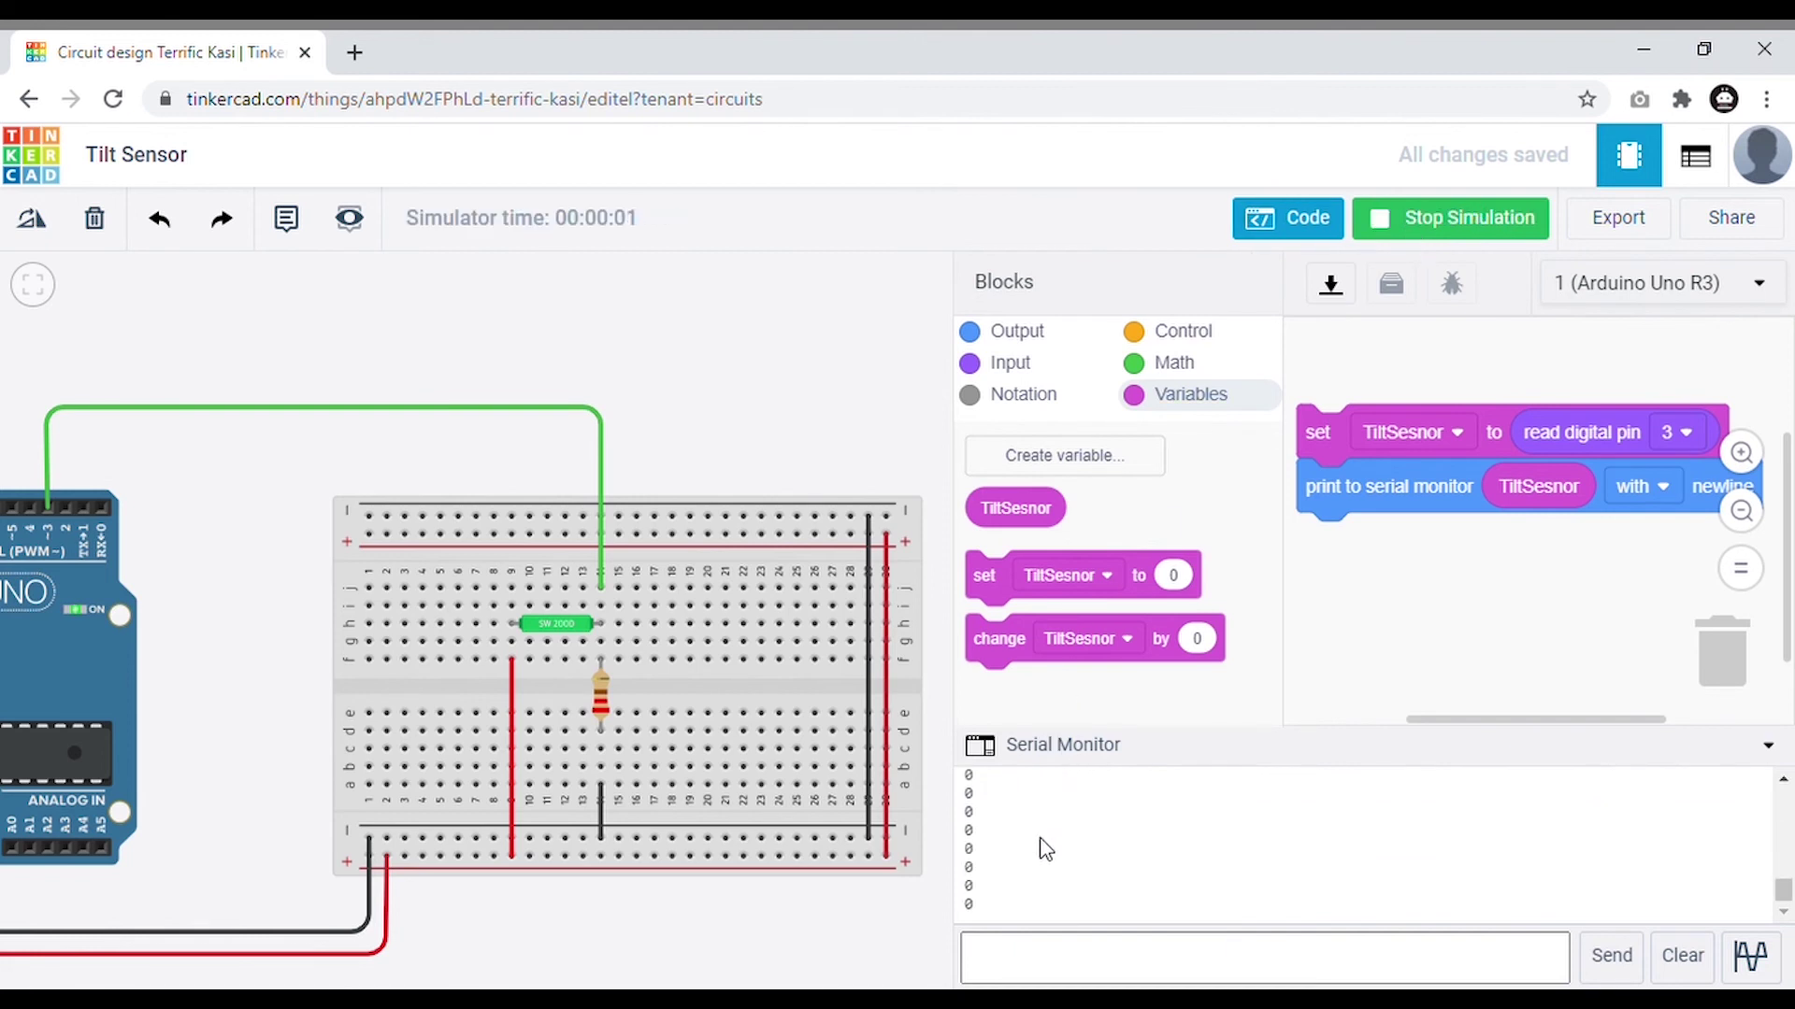
click(564, 629)
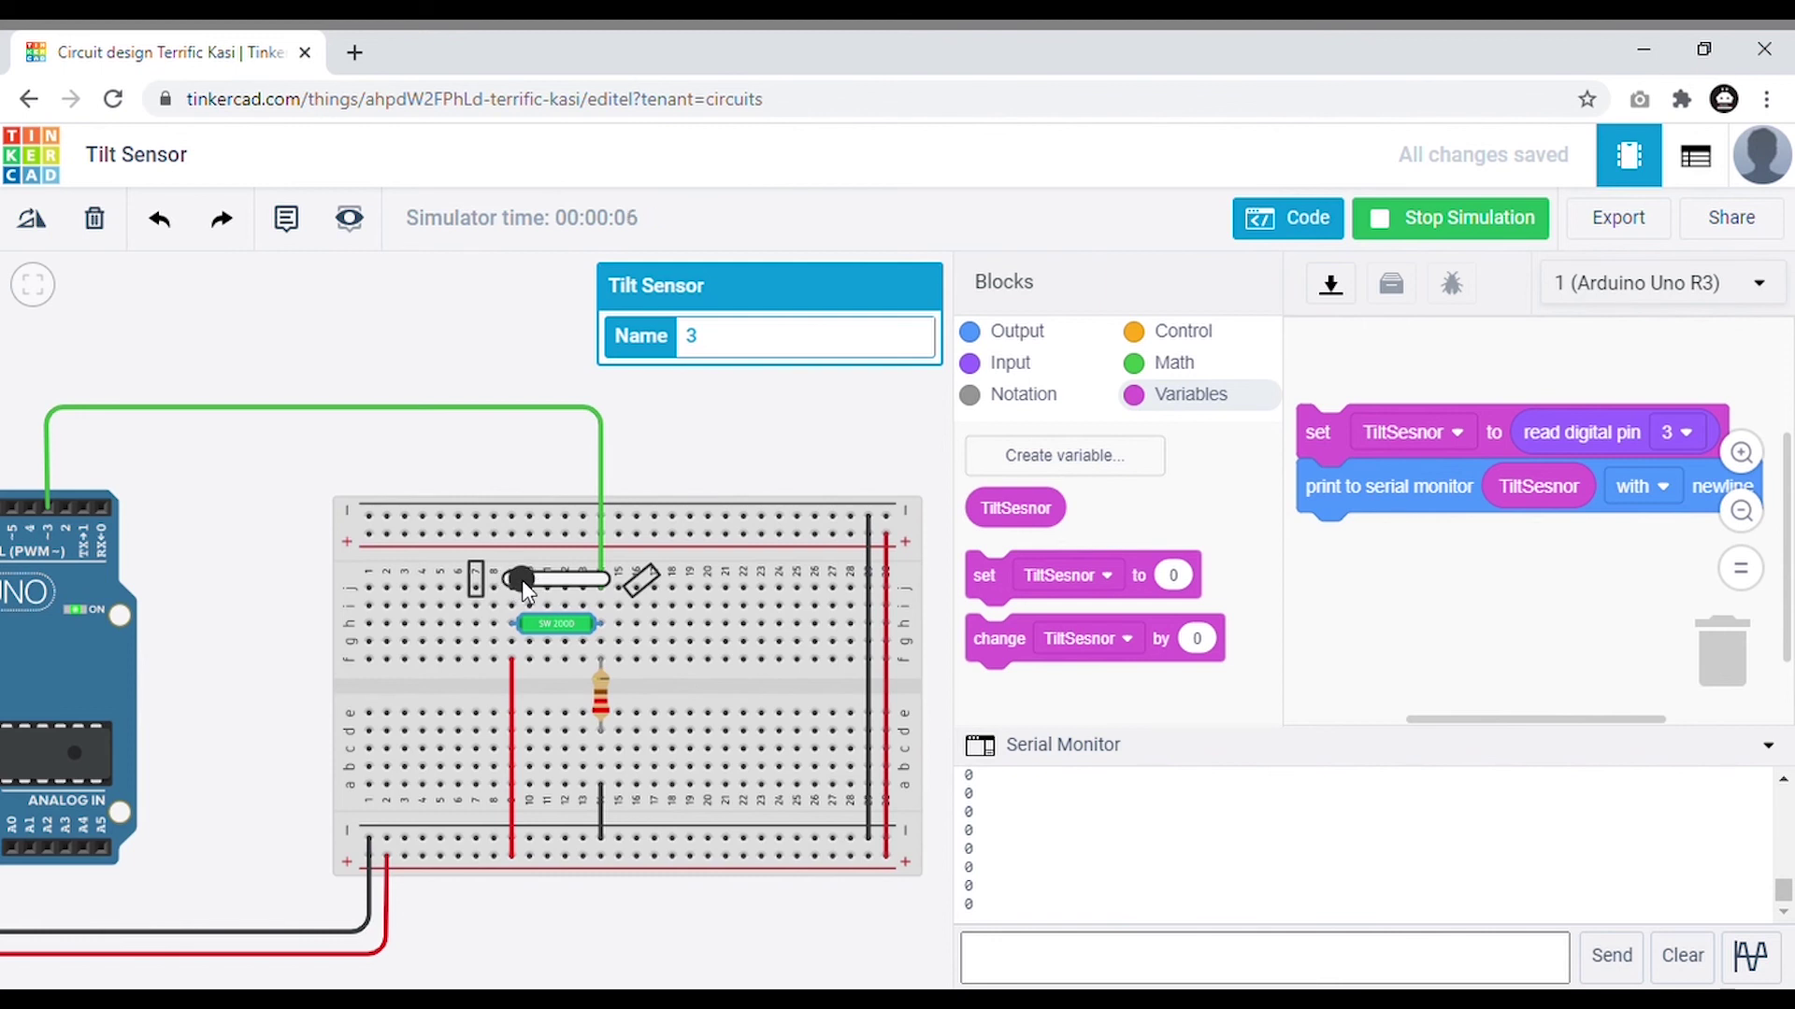
Slide the tilt sensor right until the serial reading shows 1, then back left to 0.
drag(521, 577, 582, 588)
drag(582, 582, 581, 588)
drag(582, 585, 607, 585)
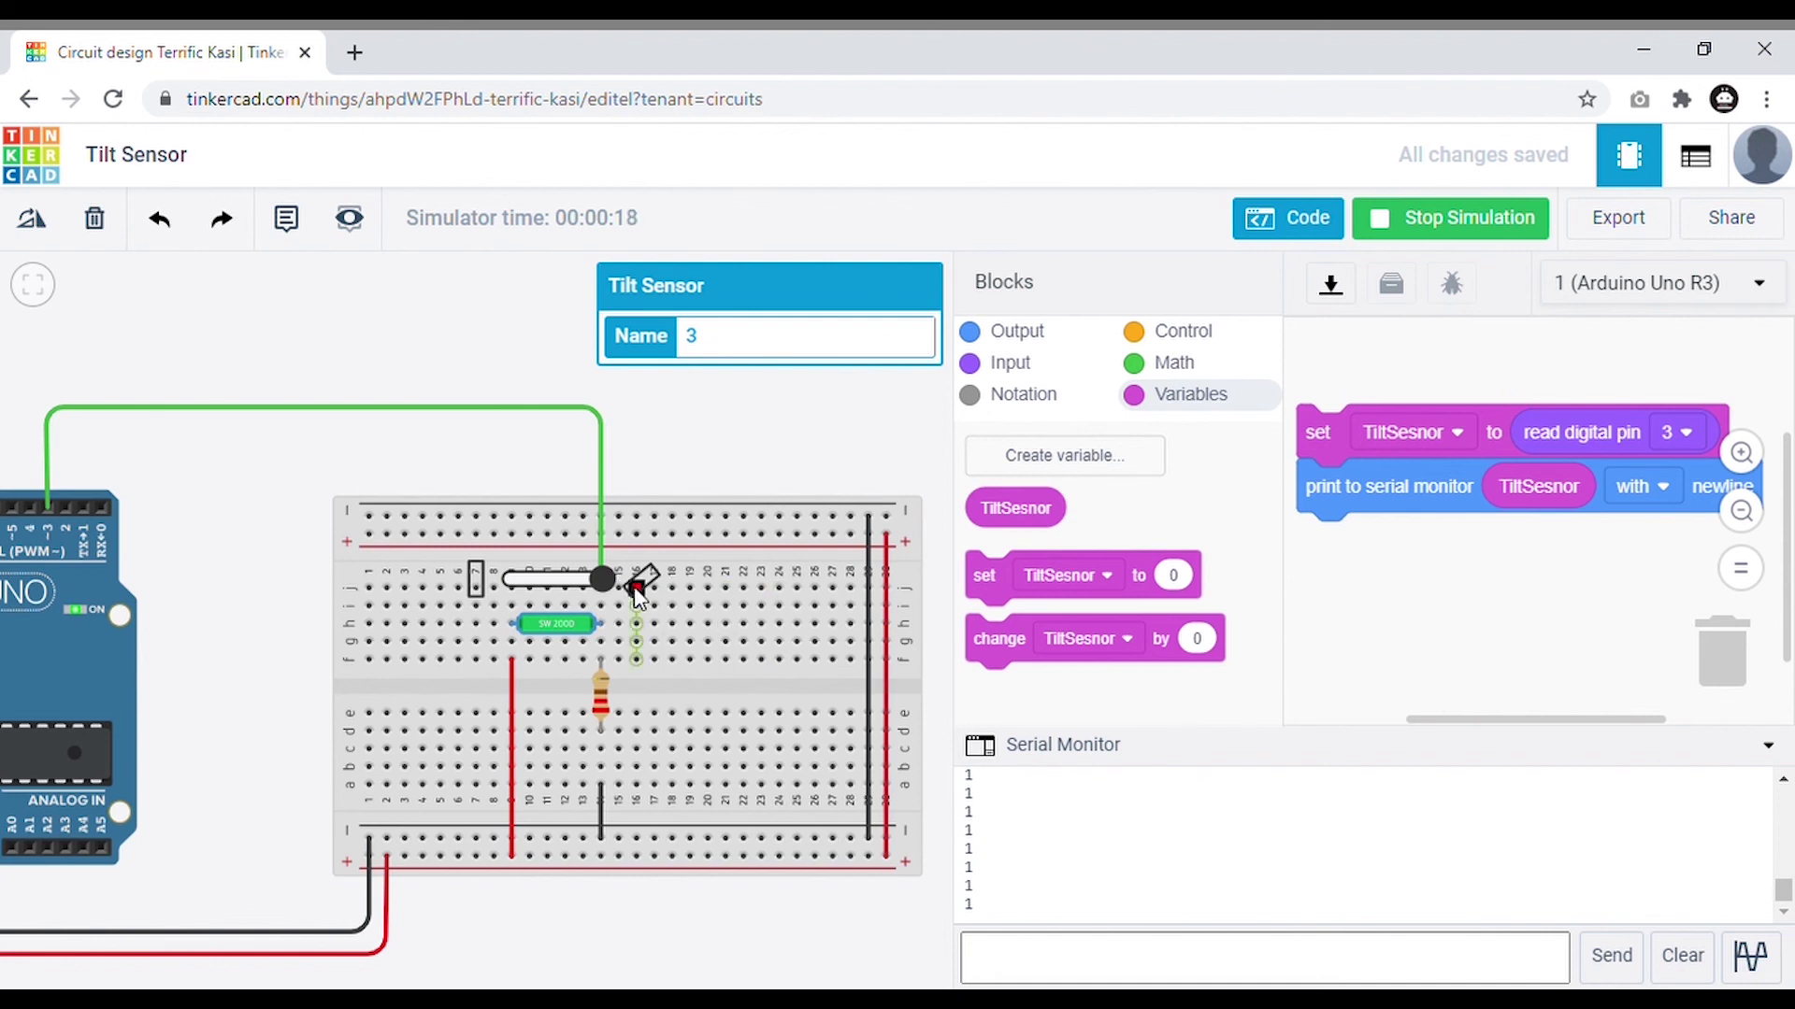
drag(606, 586, 528, 585)
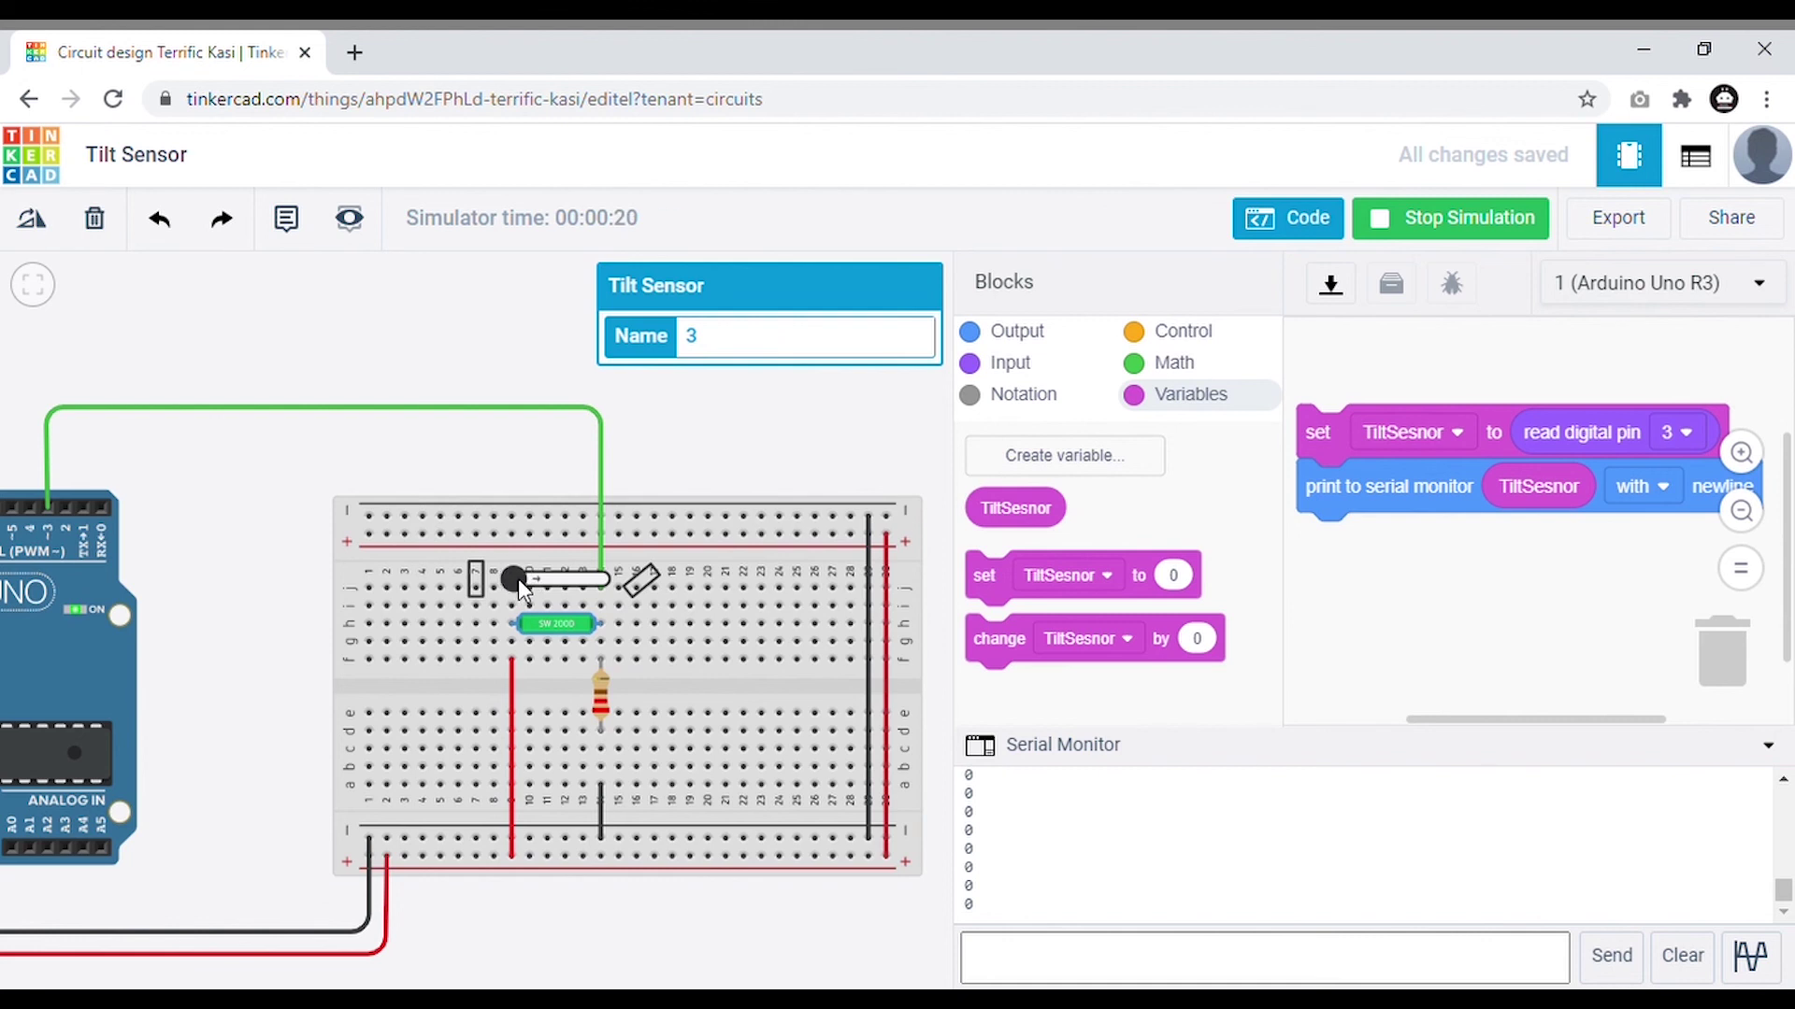
mouse_move(537, 577)
mouse_down()
mouse_move(592, 588)
mouse_move(529, 587)
mouse_up()
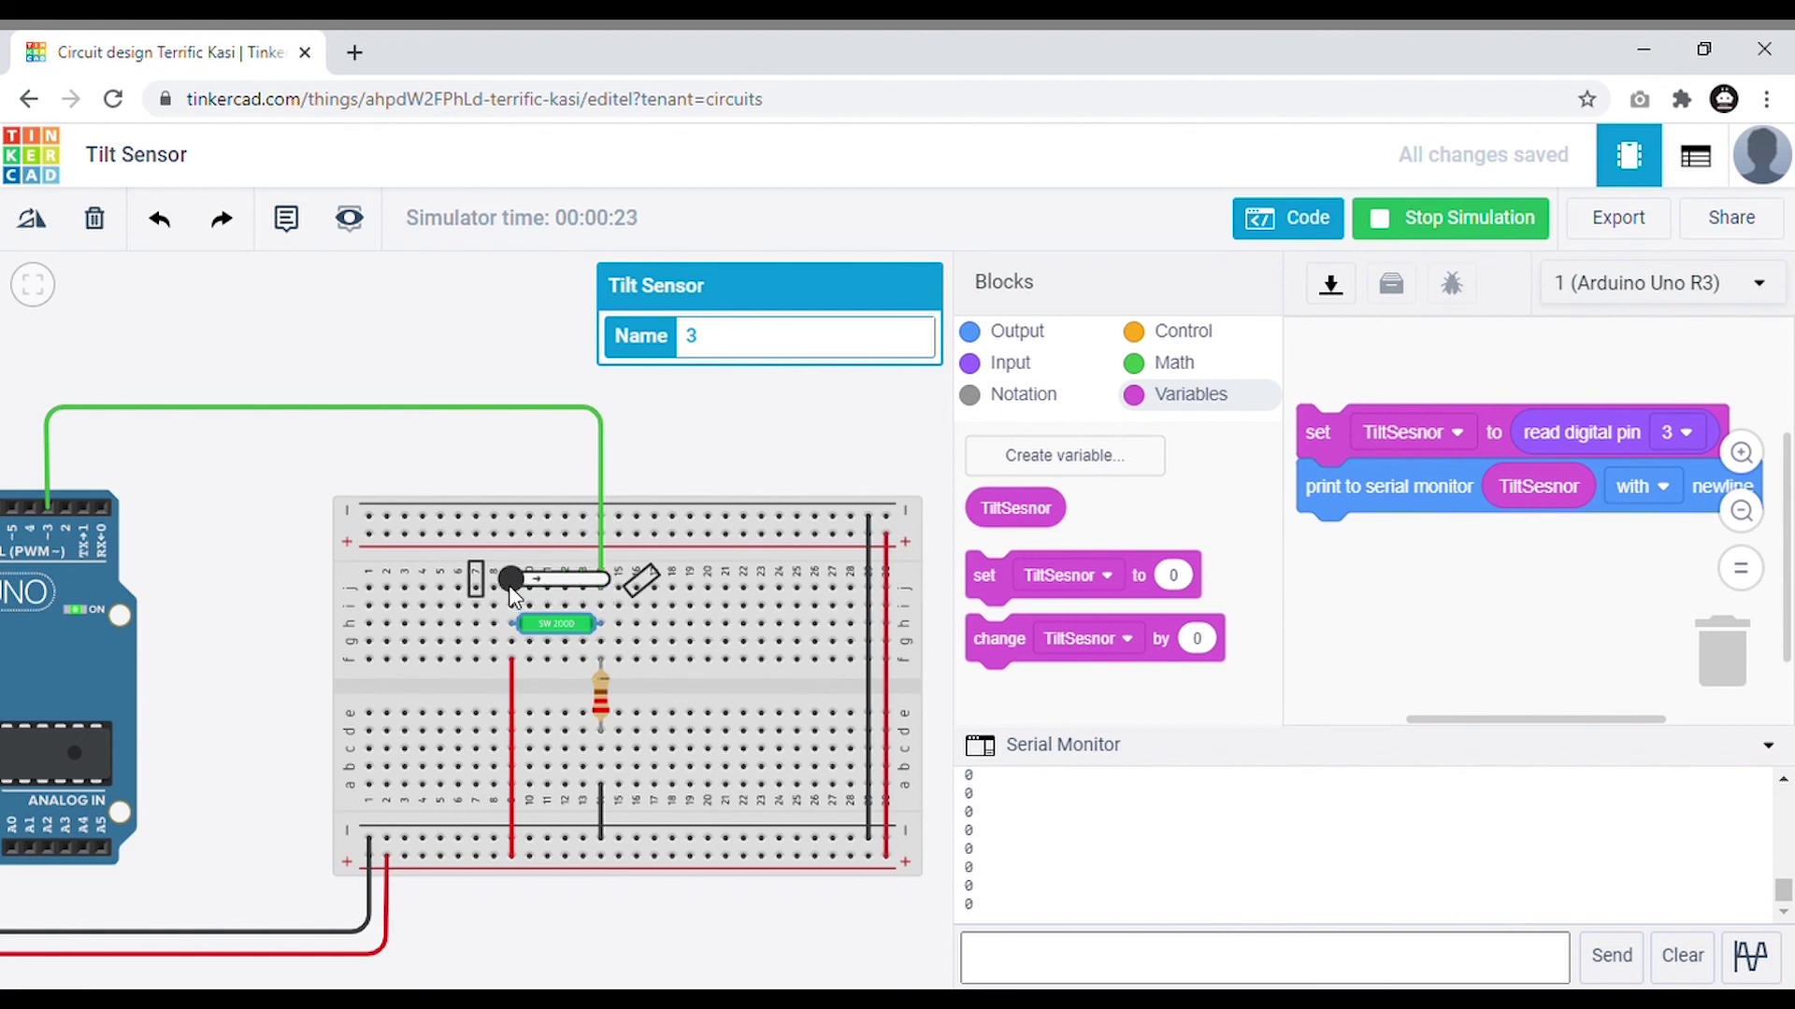